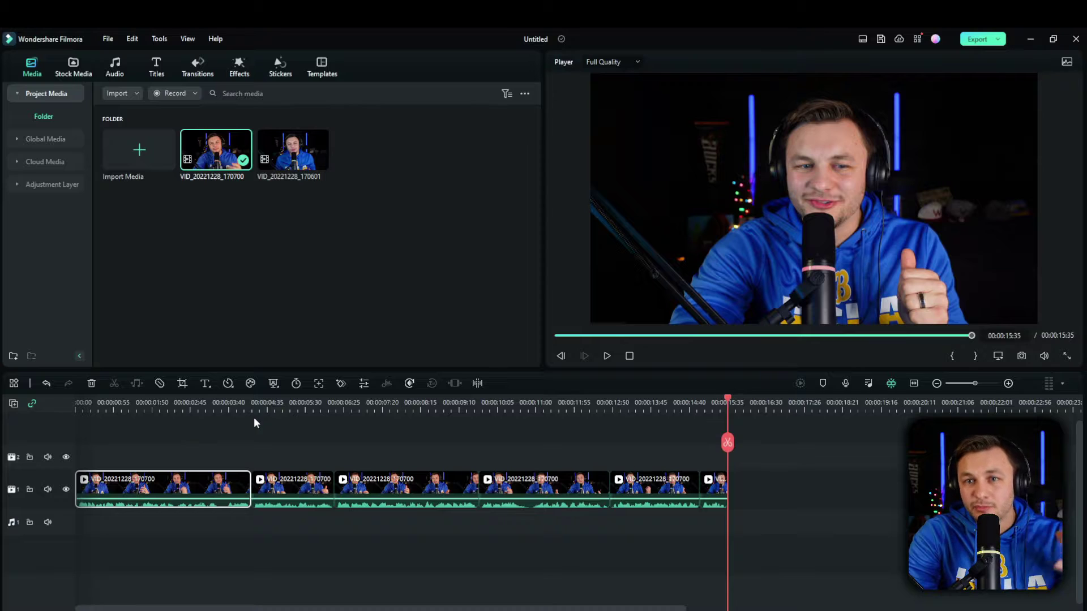
# Step: Apply a Pan & Zoom effect to the first timeline clip, with a 1544 x 868 end frame around the speaker's head and shoulders
pyautogui.click(181, 383)
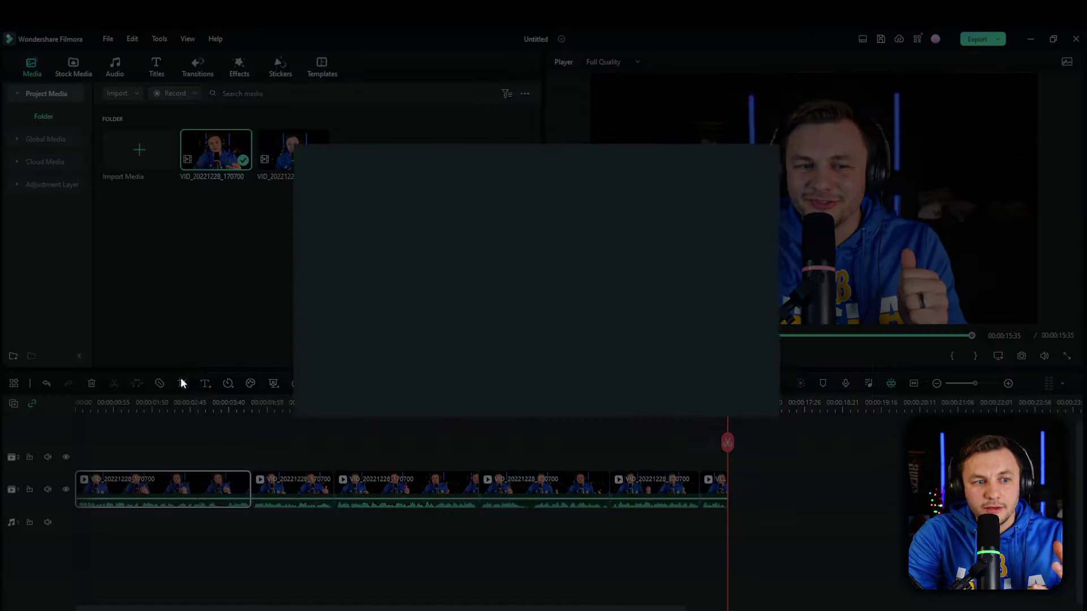
pyautogui.click(293, 138)
pyautogui.click(476, 238)
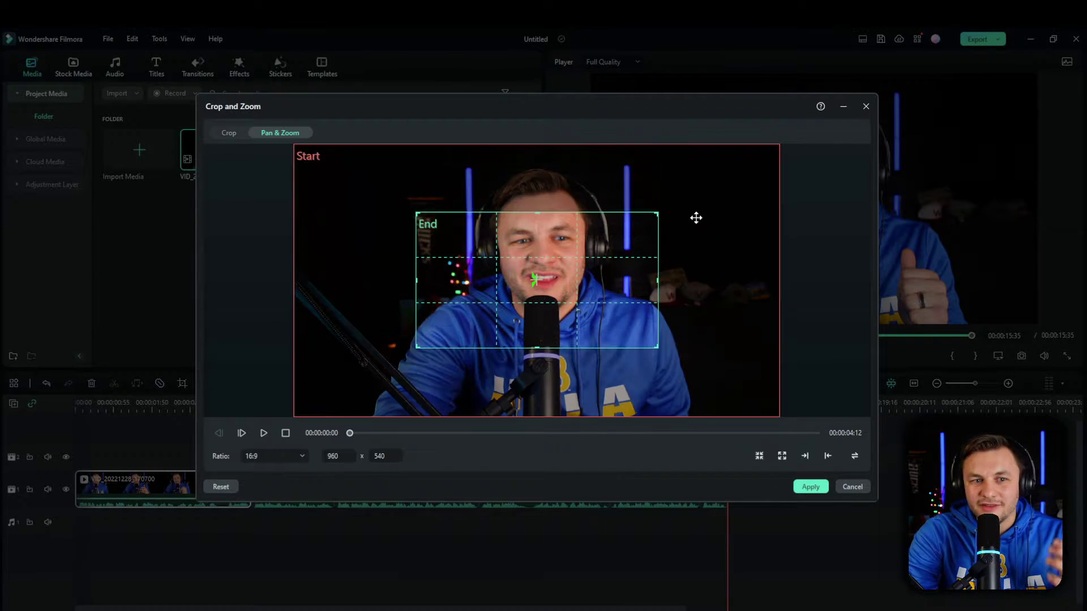
pyautogui.moveTo(656, 214); pyautogui.dragTo(747, 139)
pyautogui.moveTo(702, 236); pyautogui.dragTo(677, 236)
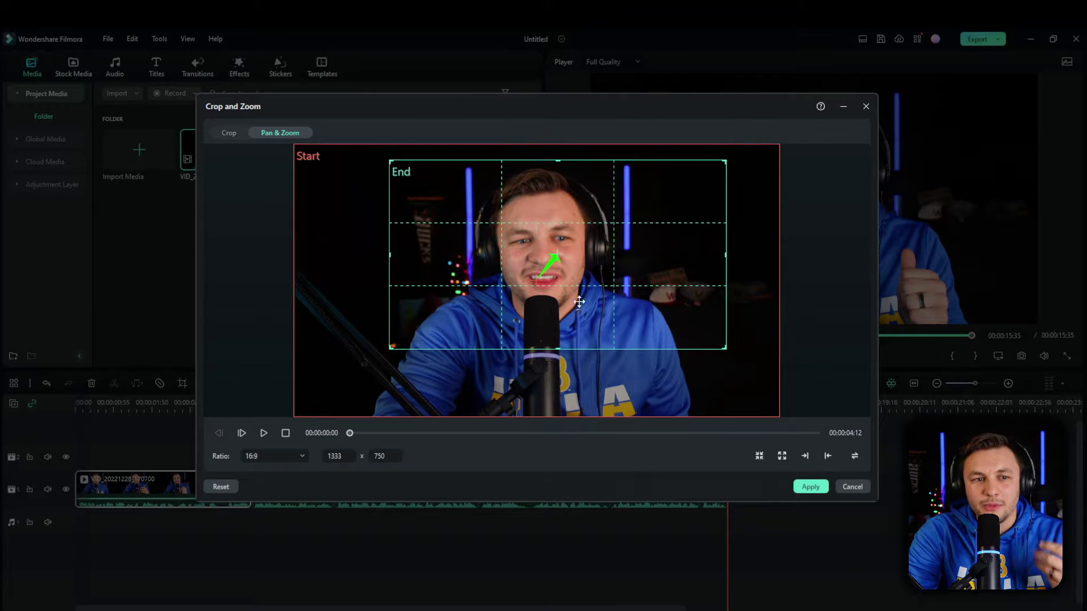
pyautogui.moveTo(557, 348); pyautogui.dragTo(556, 397)
pyautogui.moveTo(610, 363); pyautogui.dragTo(571, 360)
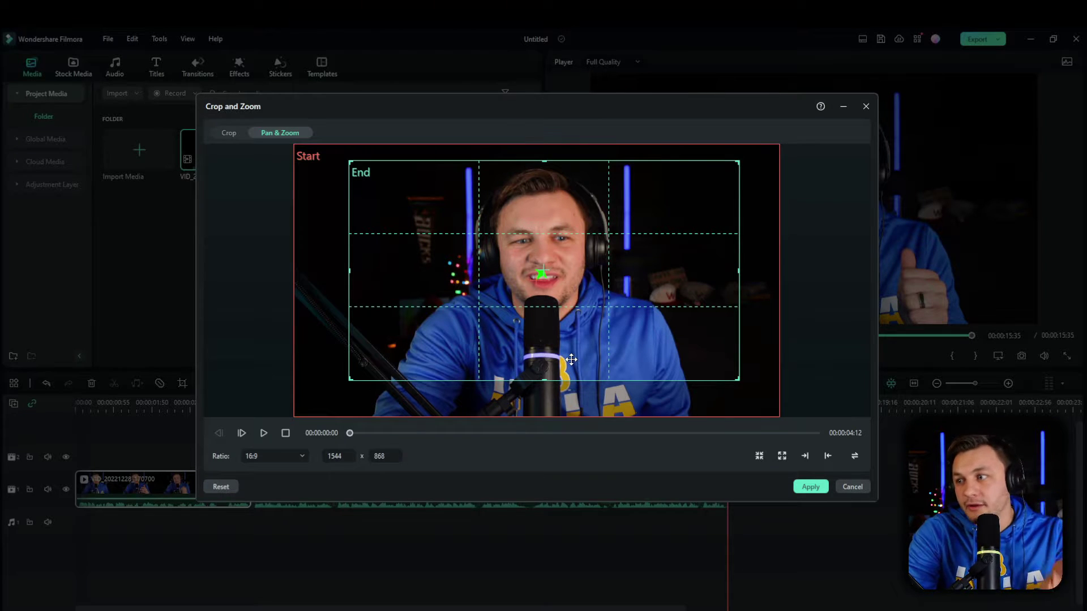
pyautogui.click(810, 487)
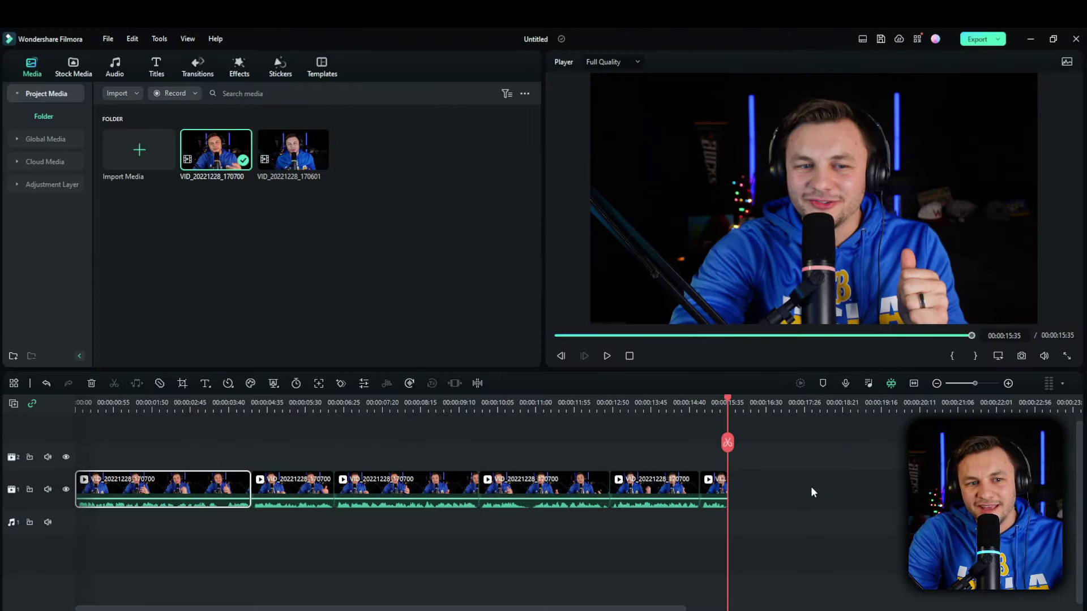
# Step: Play back the timeline from near the start to review the zoom on the first clip
pyautogui.click(80, 402)
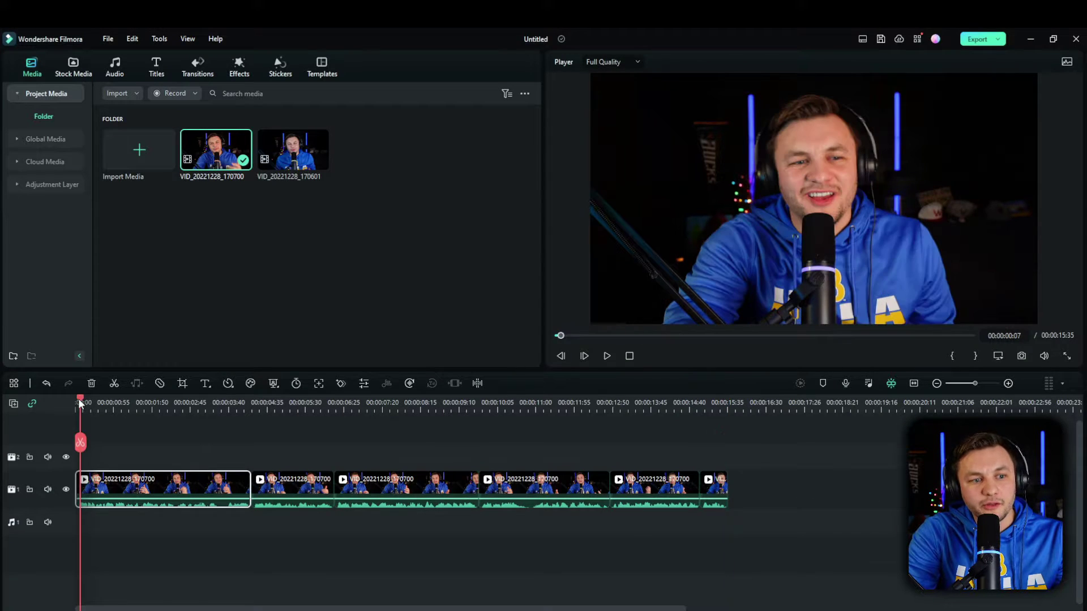
pyautogui.click(606, 355)
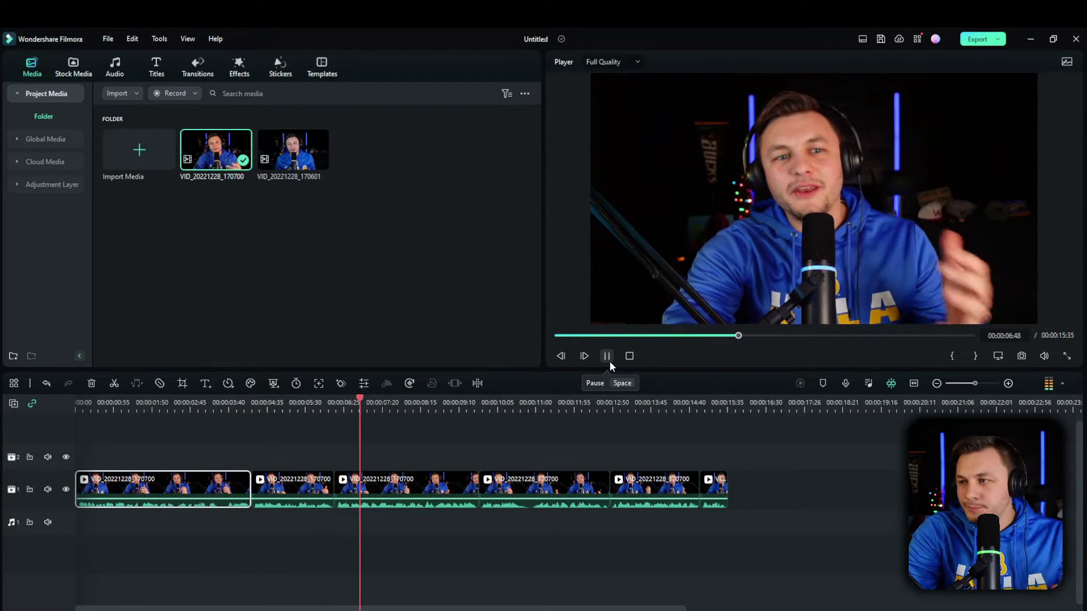
pyautogui.click(608, 357)
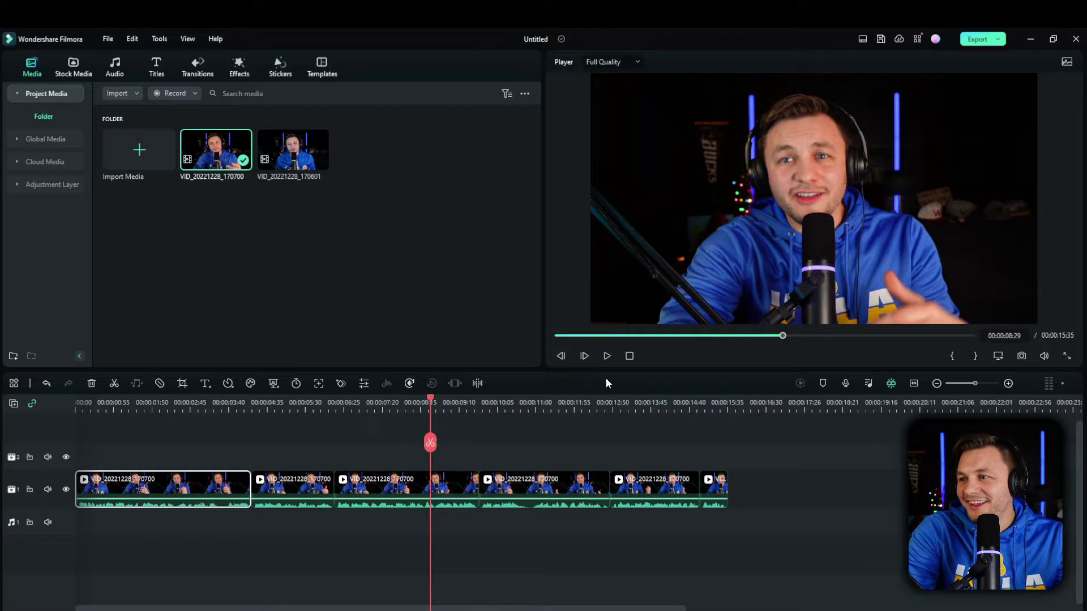
# Step: Transcribe only the second timeline clip with Speech-to-Text in English (US), automatically matching the transcription to the timeline
pyautogui.doubleClick(294, 484)
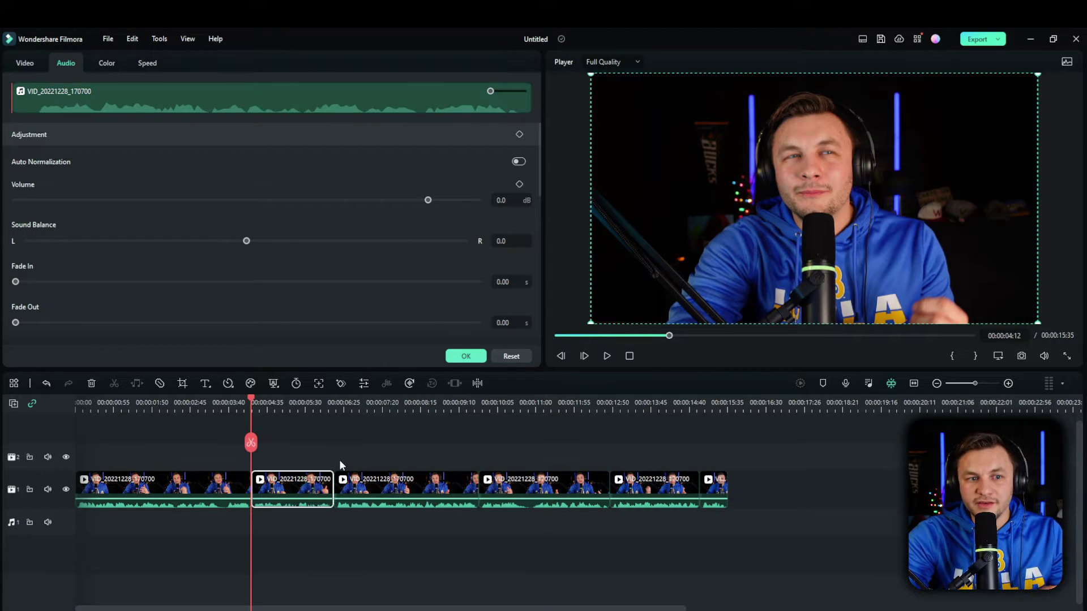
pyautogui.click(410, 384)
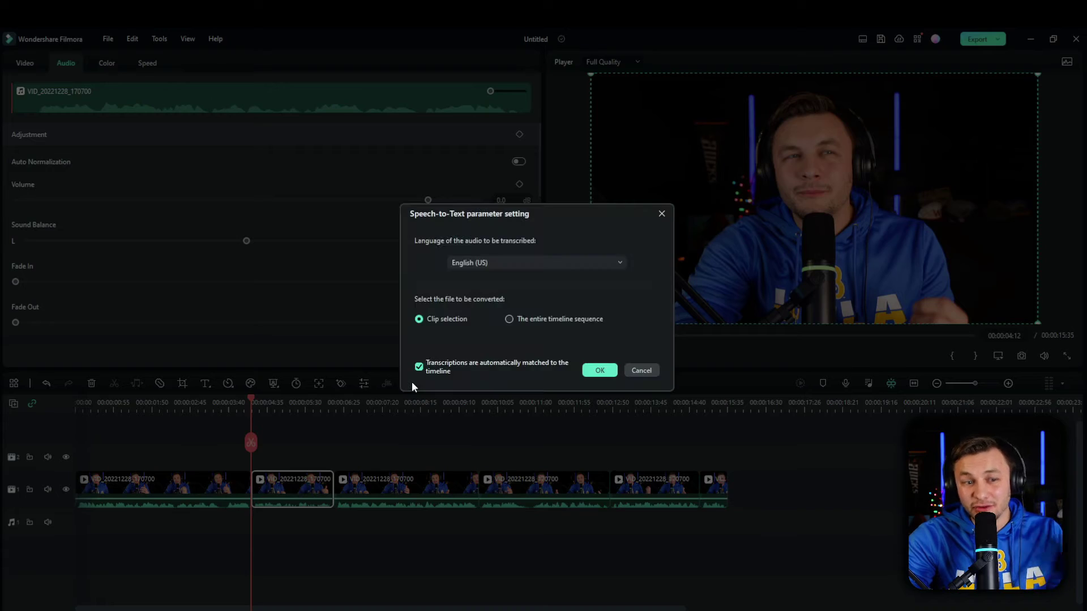
pyautogui.click(599, 370)
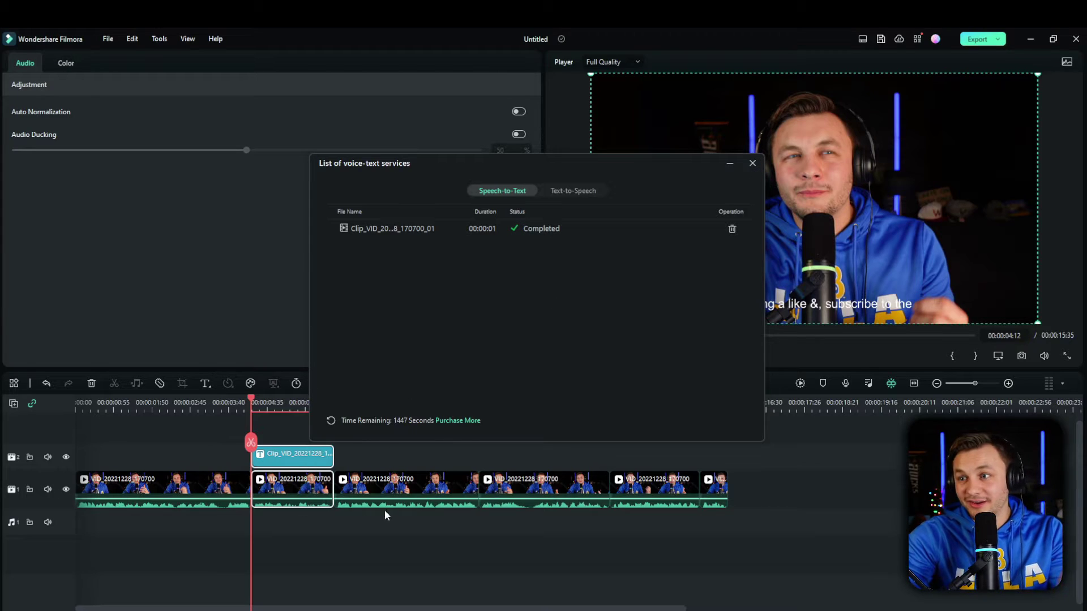
pyautogui.click(752, 163)
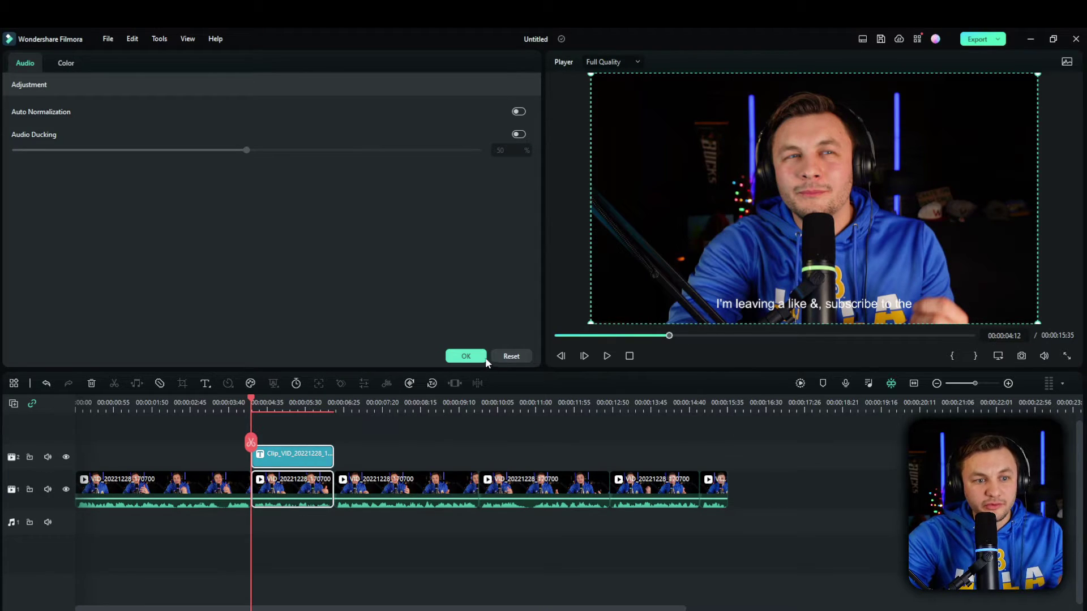
pyautogui.click(467, 357)
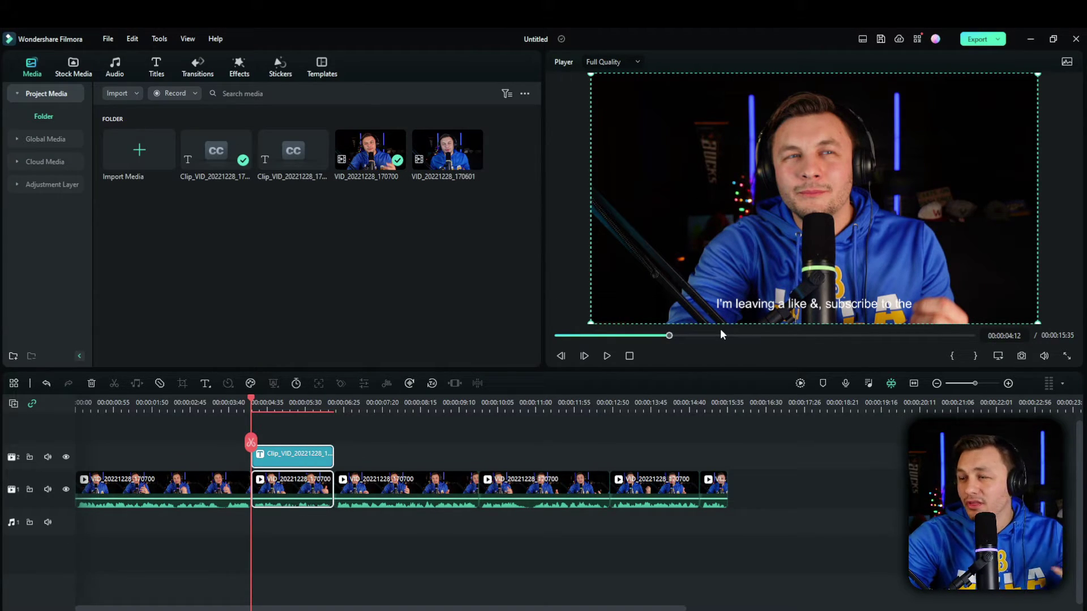
# Step: Open the generated subtitle clip in the advanced subtitle editor, select the first line and play it back against the speech
pyautogui.doubleClick(277, 464)
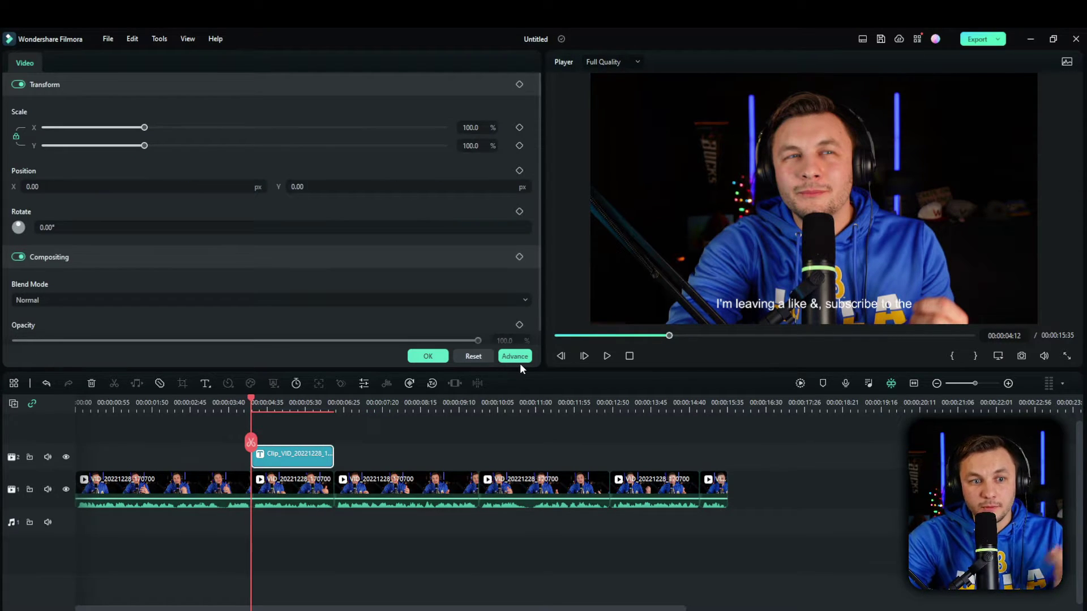
pyautogui.click(519, 361)
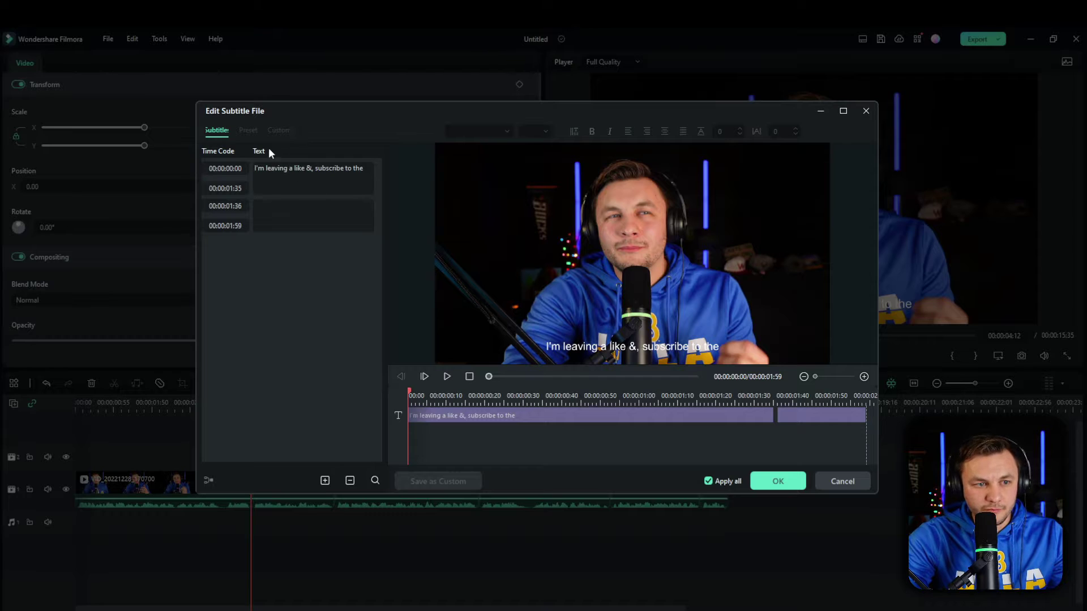
pyautogui.click(308, 187)
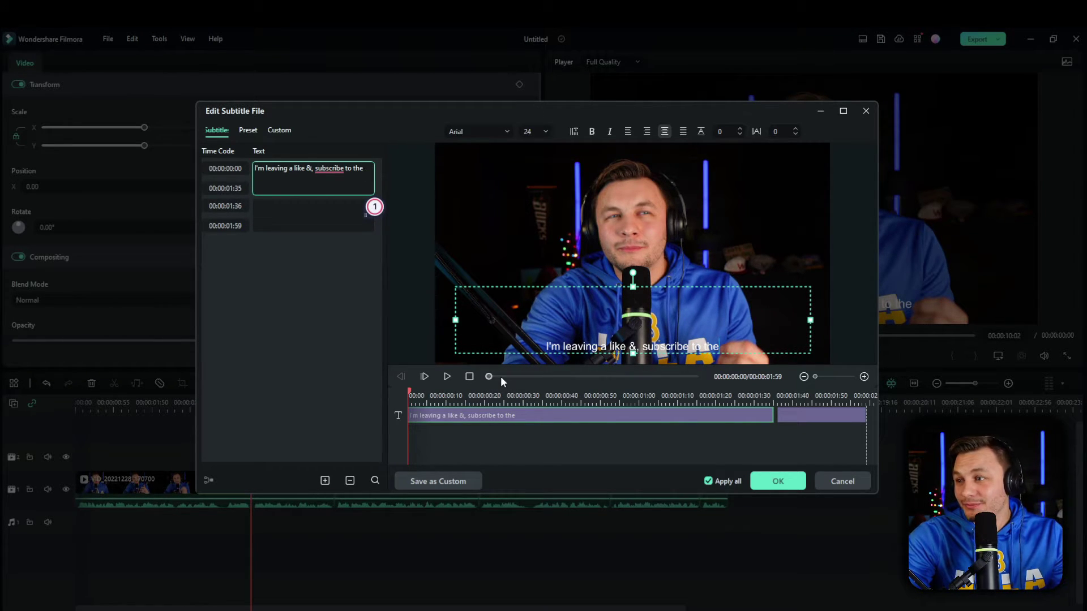
pyautogui.click(447, 377)
pyautogui.click(447, 376)
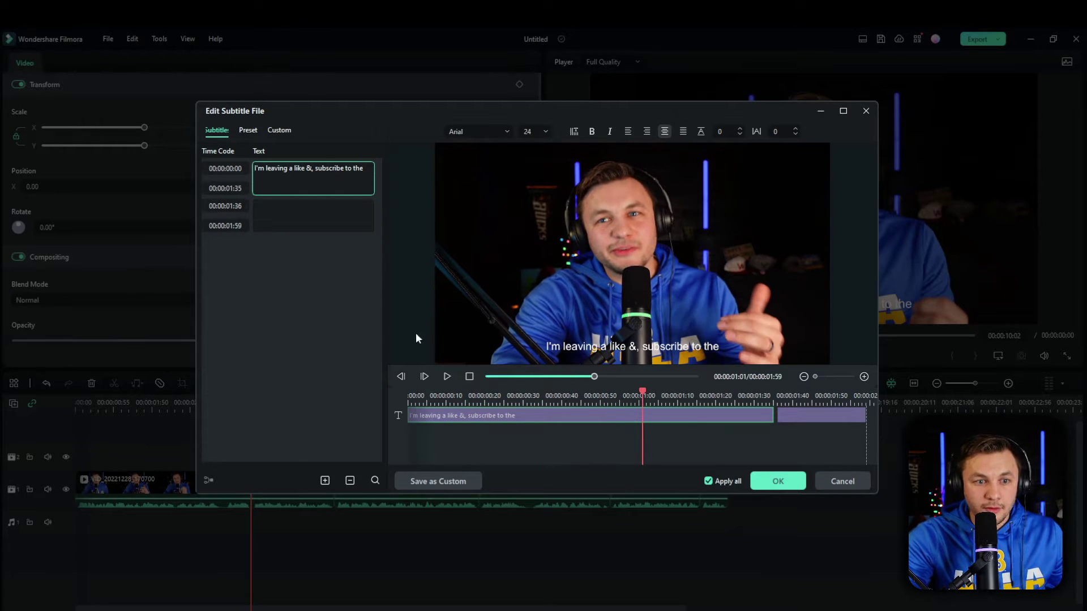
# Step: Replace "I'm" at the beginning of the first subtitle line with "BY"
pyautogui.click(268, 169)
pyautogui.press('BackSpace')
pyautogui.press('BackSpace')
pyautogui.press('BackSpace')
pyautogui.press('BackSpace')
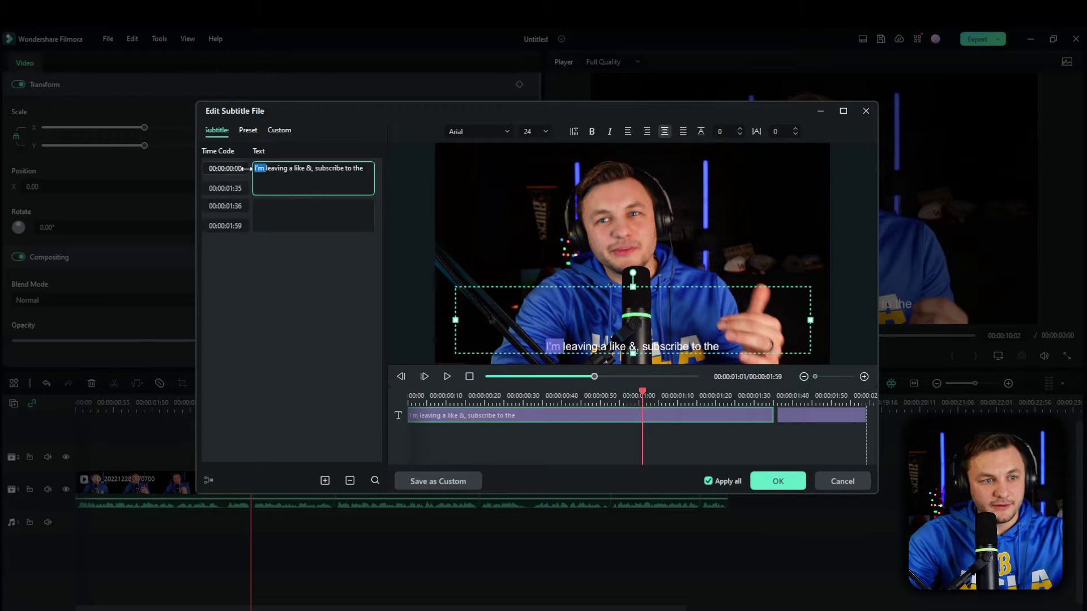
pyautogui.write('bY')
pyautogui.press('BackSpace')
pyautogui.press('BackSpace')
pyautogui.write('BY')
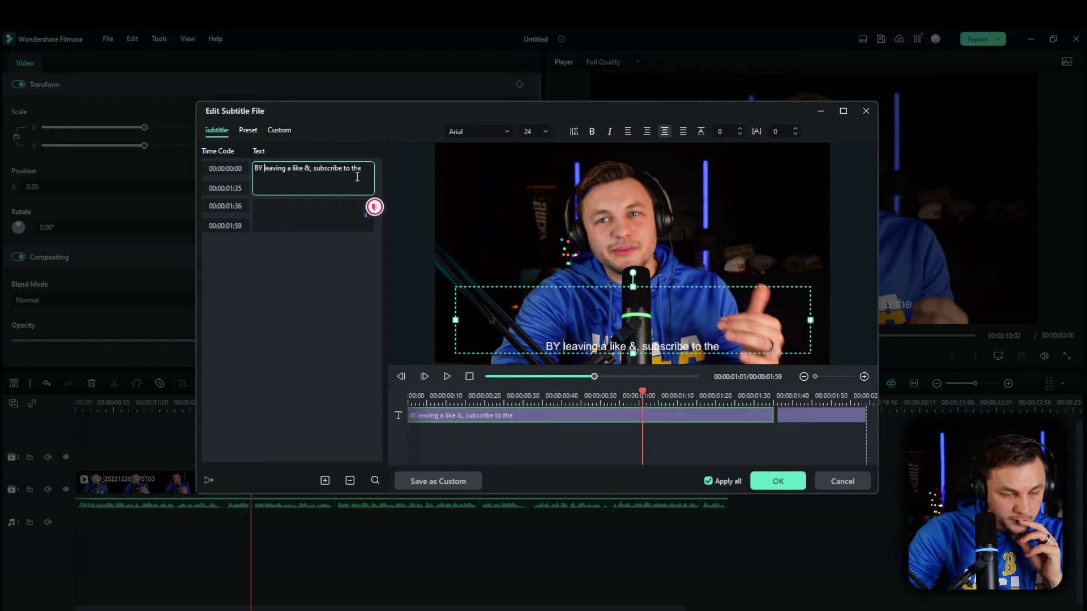
# Step: Replace the ending "to the" of the first subtitle line with an exclamation mark and add a line break after it
pyautogui.moveTo(361, 168); pyautogui.dragTo(344, 171)
pyautogui.press('BackSpace')
pyautogui.write('!')
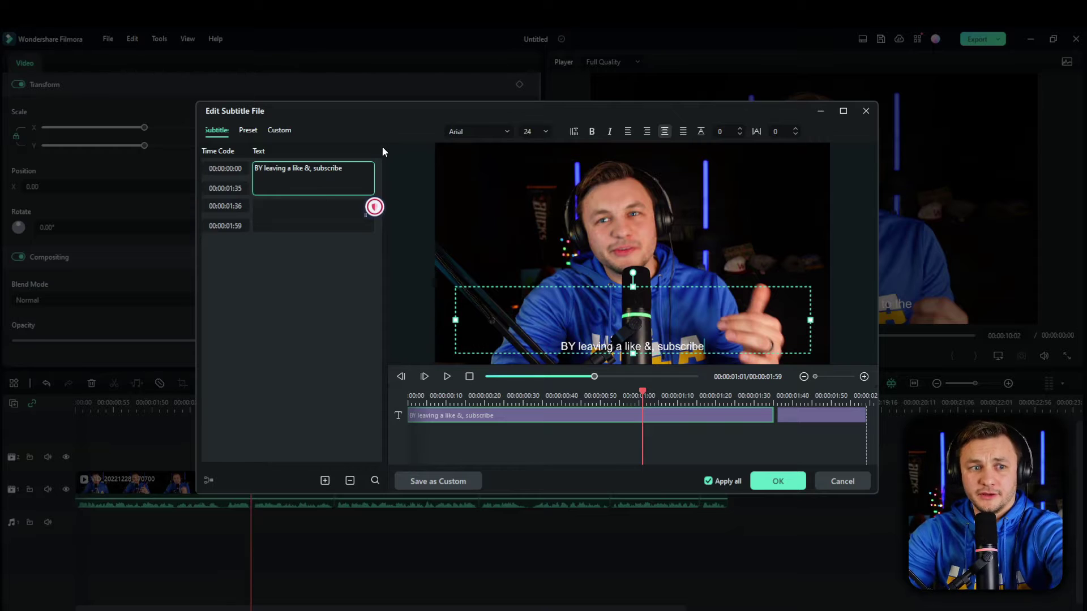
pyautogui.press('Return')
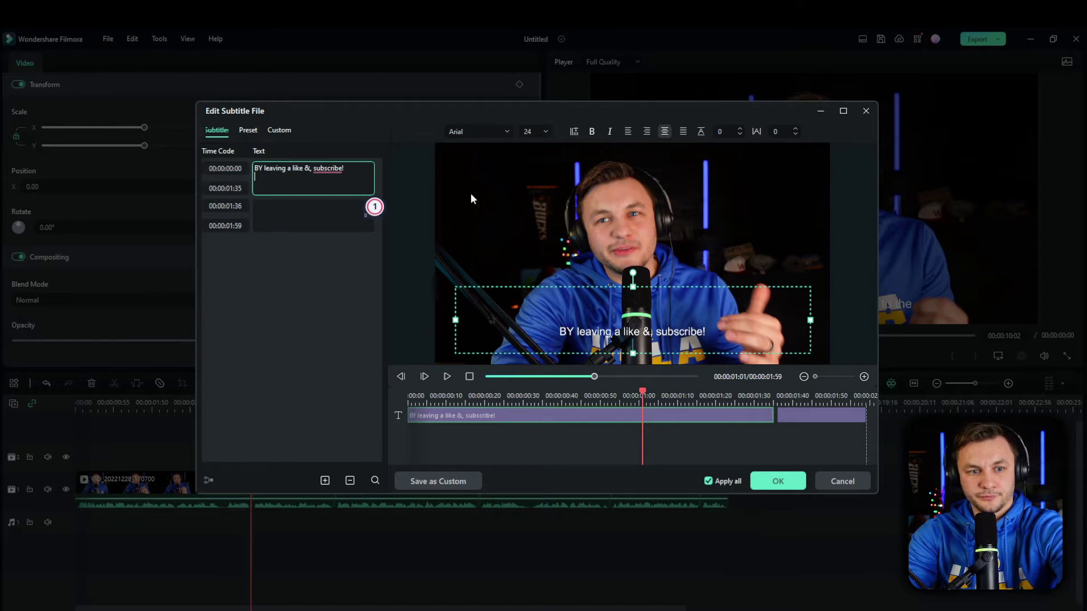
# Step: Format the subtitle in bold at font size 44 with the preset Text style 8, and save the subtitle edits
pyautogui.click(544, 132)
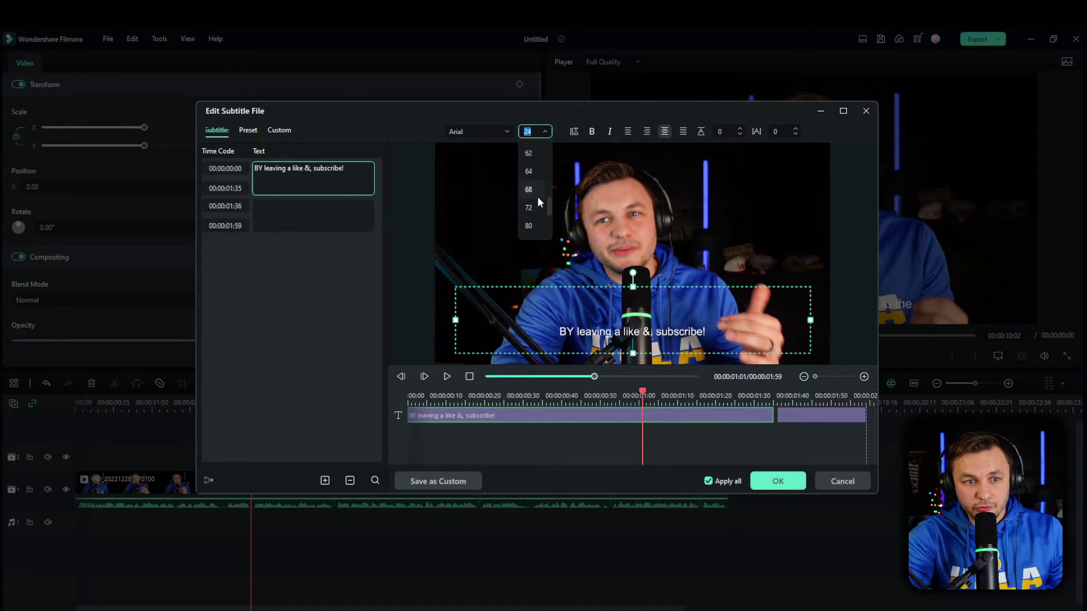
pyautogui.click(530, 154)
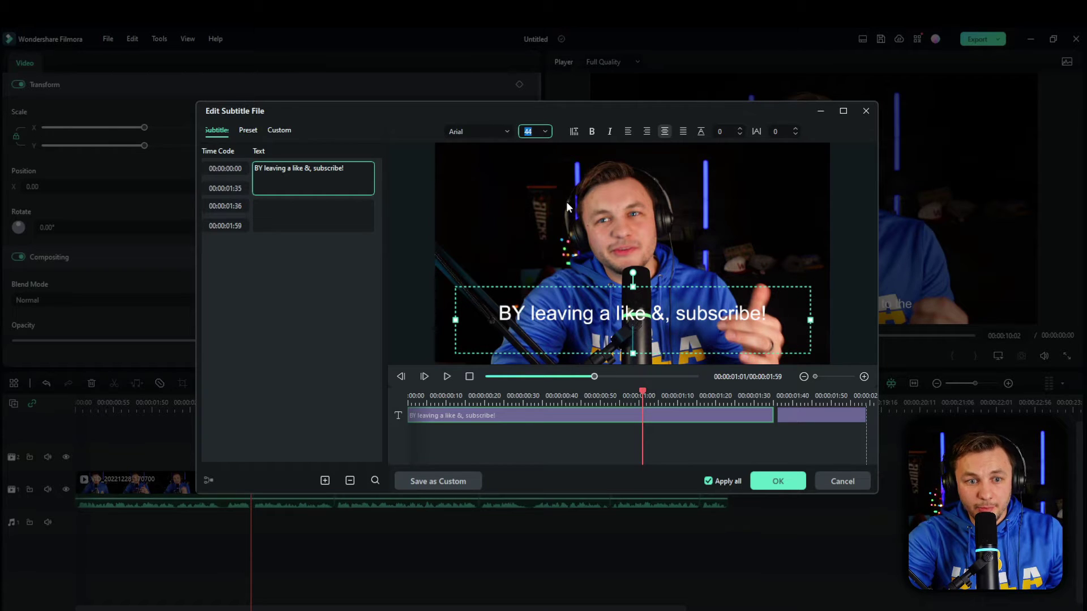
pyautogui.click(592, 132)
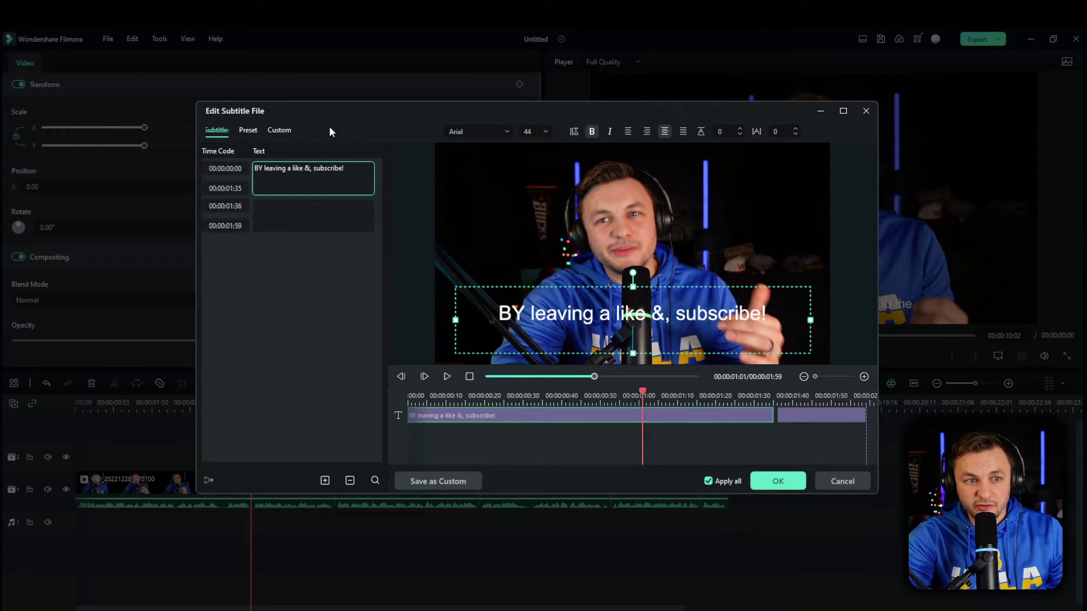
pyautogui.click(249, 131)
pyautogui.click(303, 357)
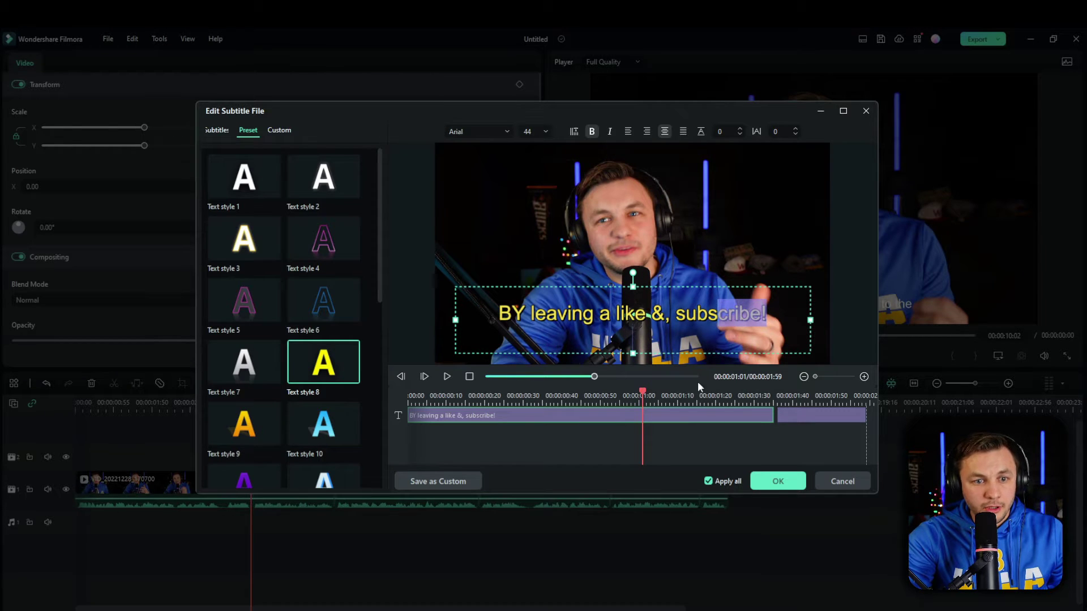
pyautogui.click(777, 481)
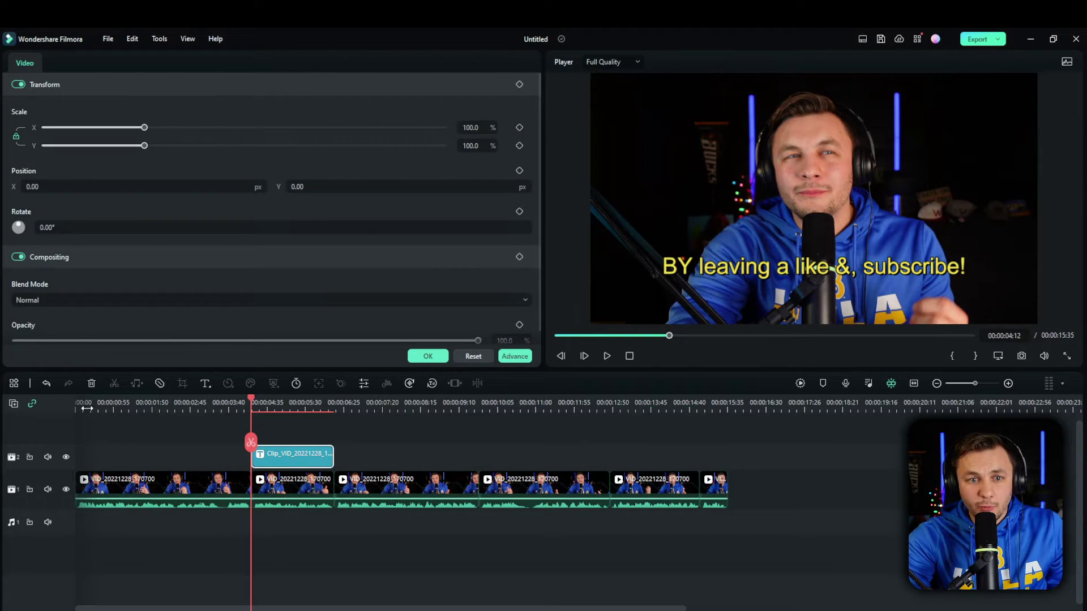
# Step: Play back the timeline from near the start to review the styled subtitle, and close the clip's properties
pyautogui.click(86, 403)
pyautogui.click(606, 362)
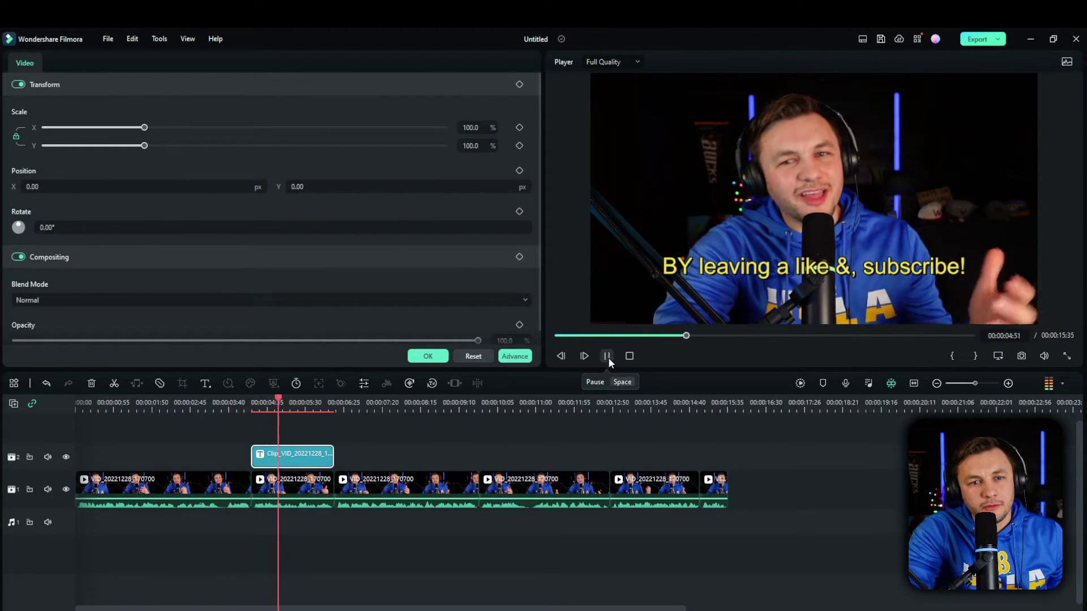
pyautogui.click(607, 356)
pyautogui.click(428, 356)
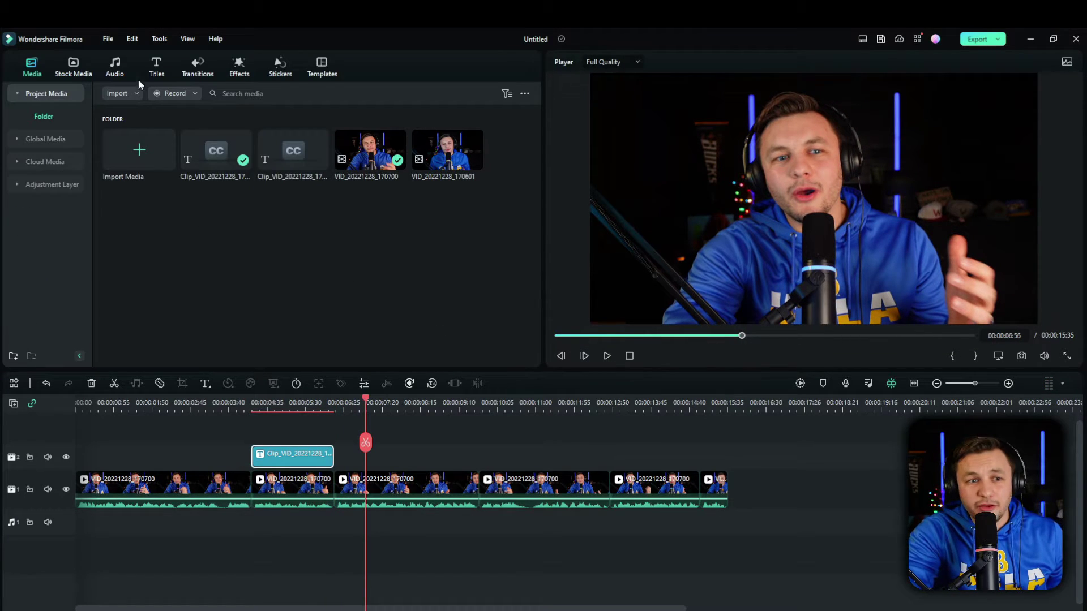
# Step: Add the Channel Subscribe Pack Element 15 sticker to video track 2 after the subtitle, then shrink it and place it at the frame's lower centre
pyautogui.click(280, 66)
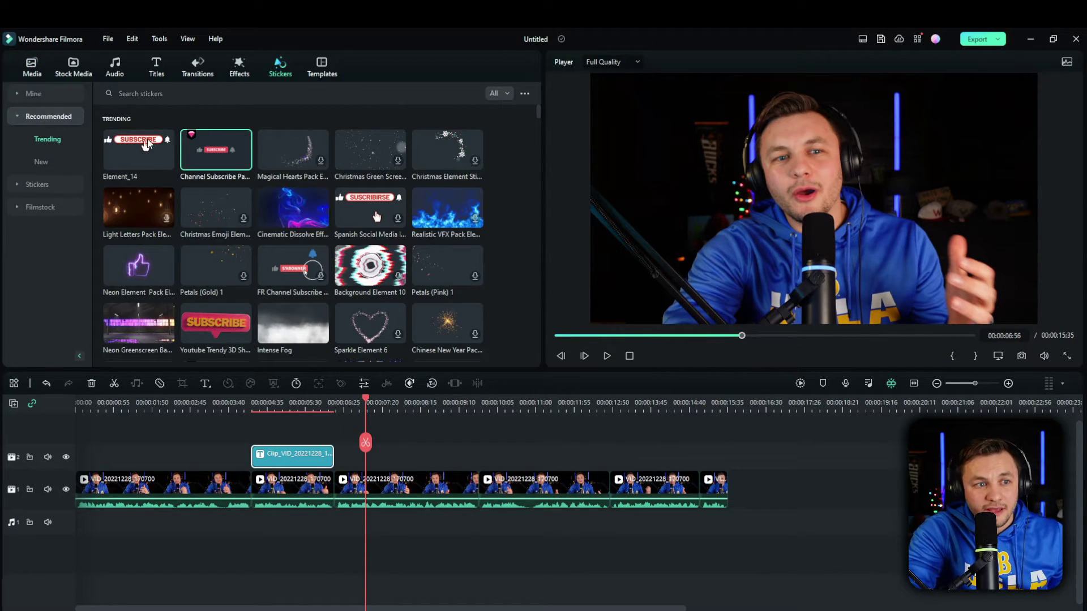
pyautogui.moveTo(161, 161); pyautogui.dragTo(381, 464)
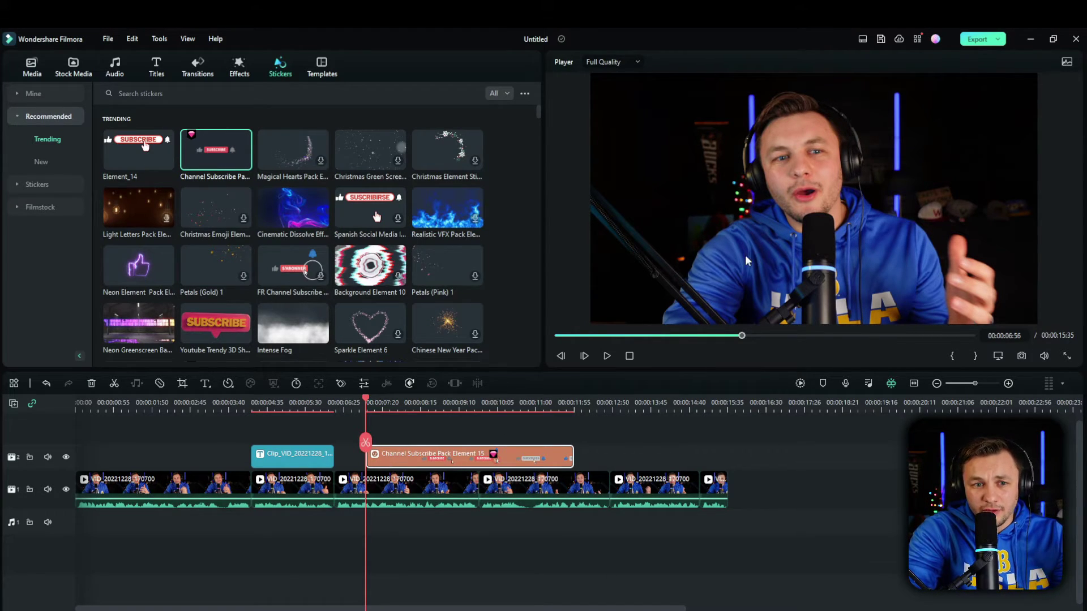
pyautogui.click(465, 402)
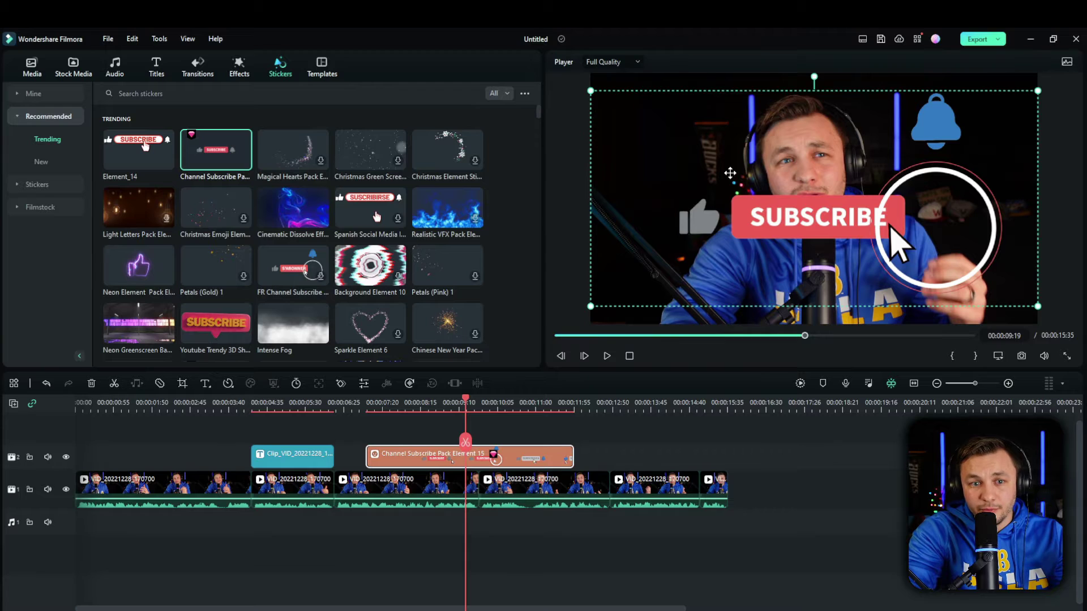
pyautogui.moveTo(589, 89); pyautogui.dragTo(831, 207)
pyautogui.moveTo(1000, 252); pyautogui.dragTo(879, 283)
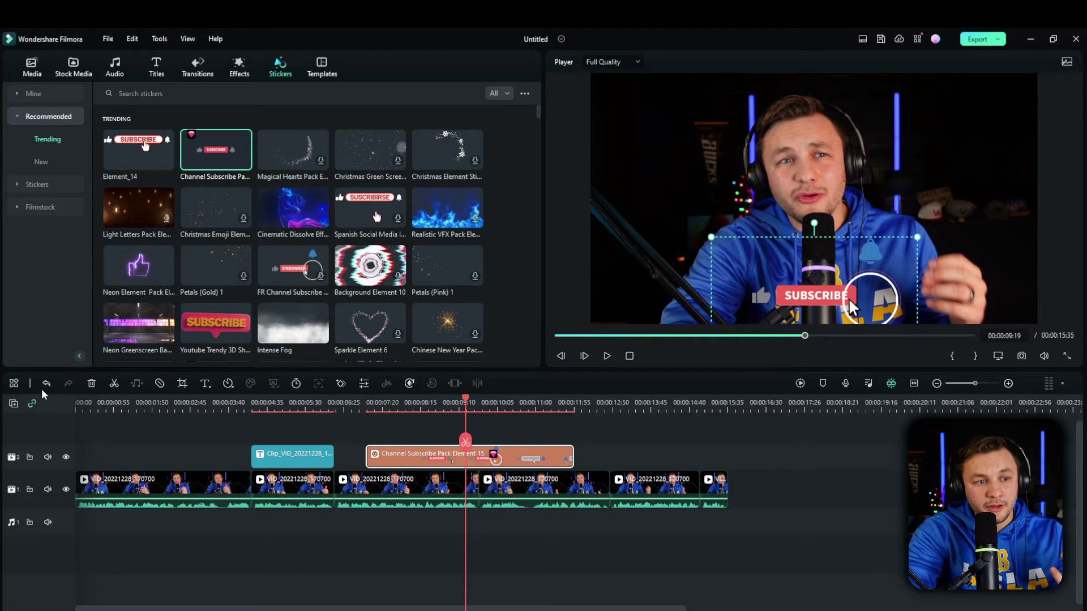
# Step: Play back the whole timeline from the start to review the zoom, subtitle and subscribe sticker together
pyautogui.click(78, 403)
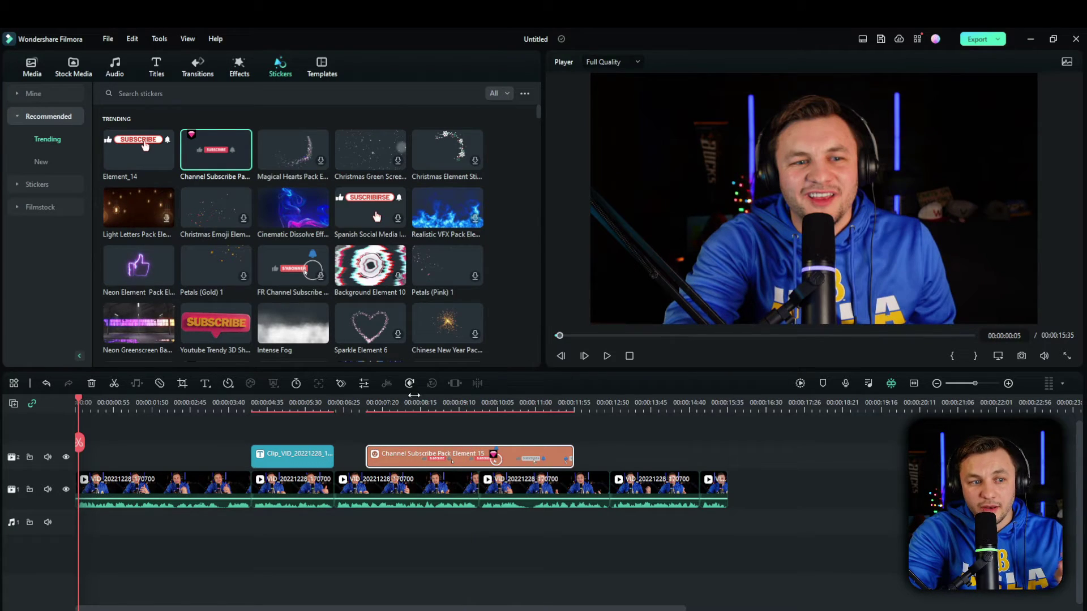
pyautogui.click(600, 360)
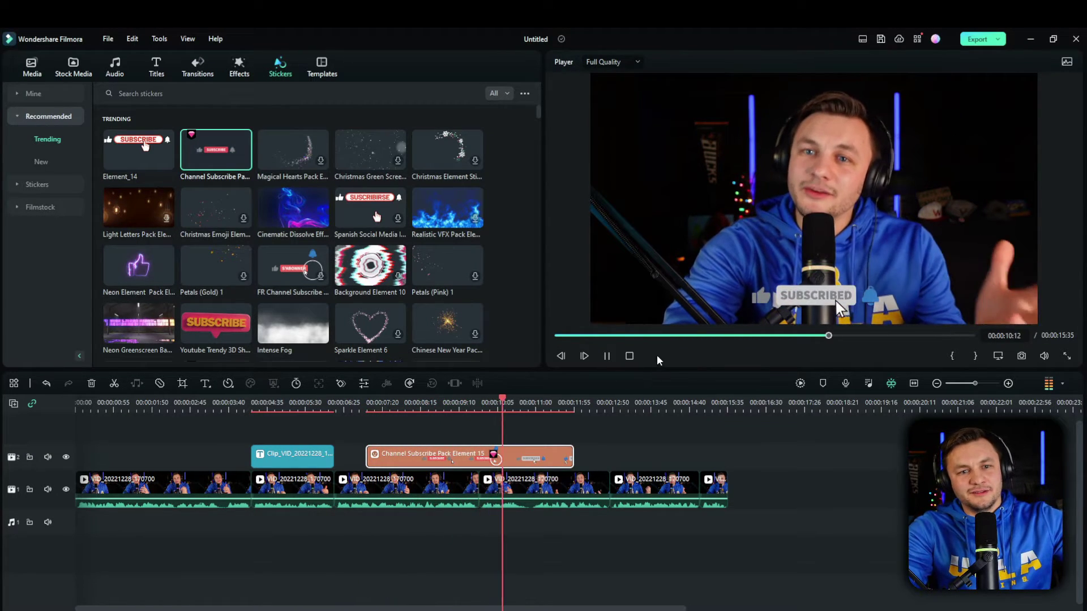
pyautogui.click(606, 356)
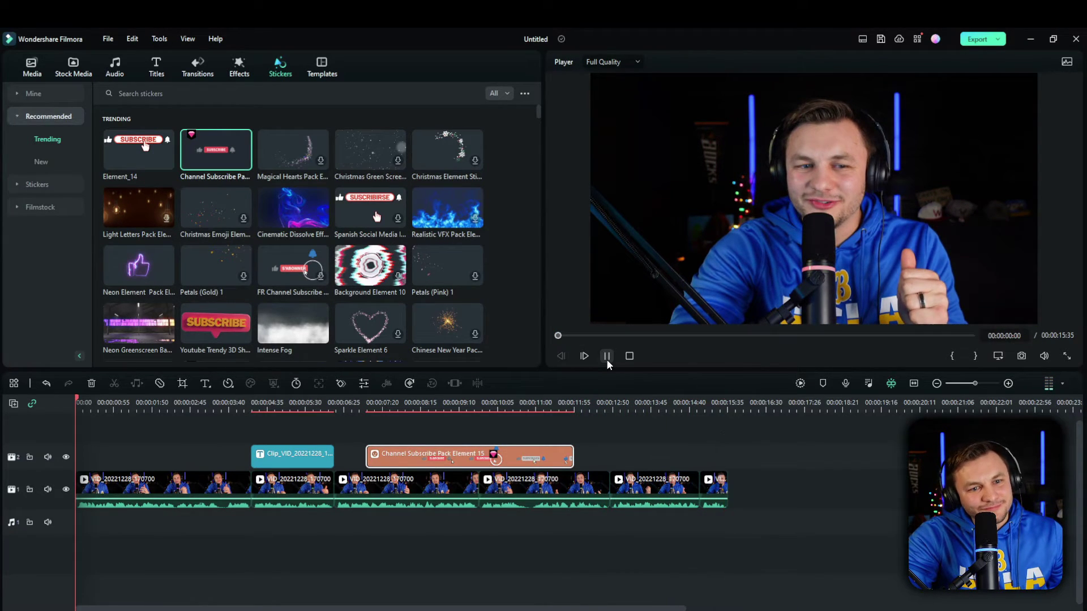
# Step: Stop the playback and delete all clips, the subtitle and the sticker from the timeline
pyautogui.click(606, 356)
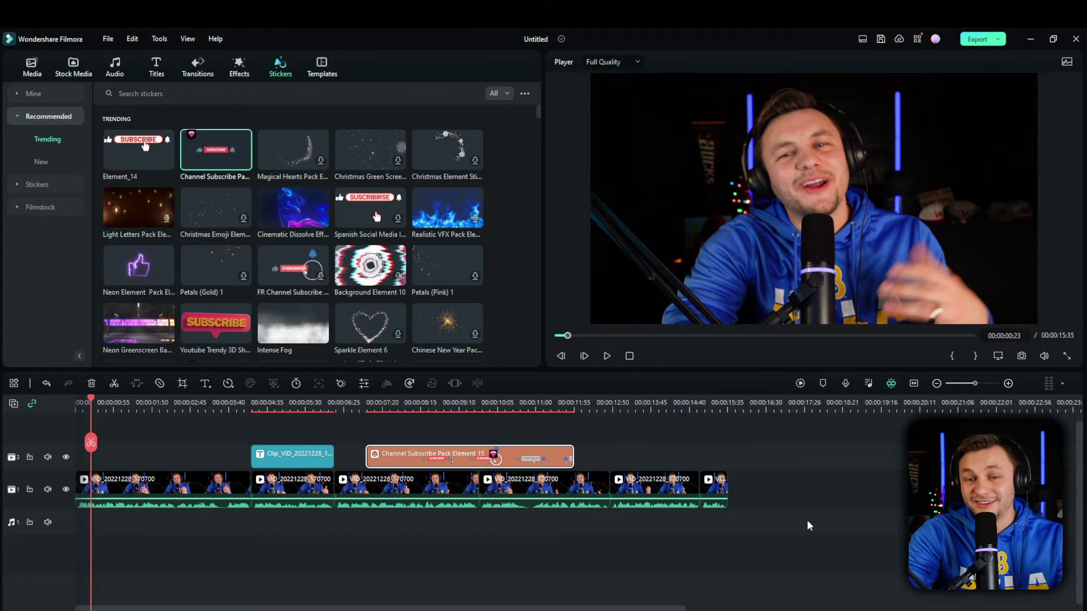
pyautogui.moveTo(807, 519); pyautogui.dragTo(784, 512)
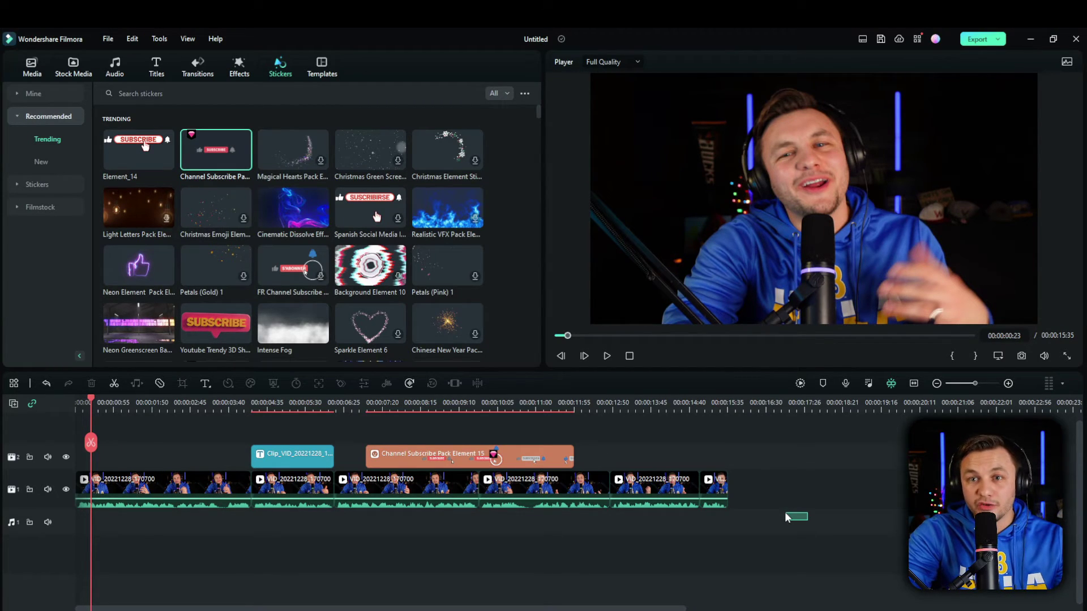
pyautogui.moveTo(785, 512); pyautogui.dragTo(177, 413)
pyautogui.press('Delete')
# Step: Place VID_20221228_170700 at the start of video track 1, remove its silent parts with Silence Detection, and export the result to the timeline
pyautogui.click(31, 66)
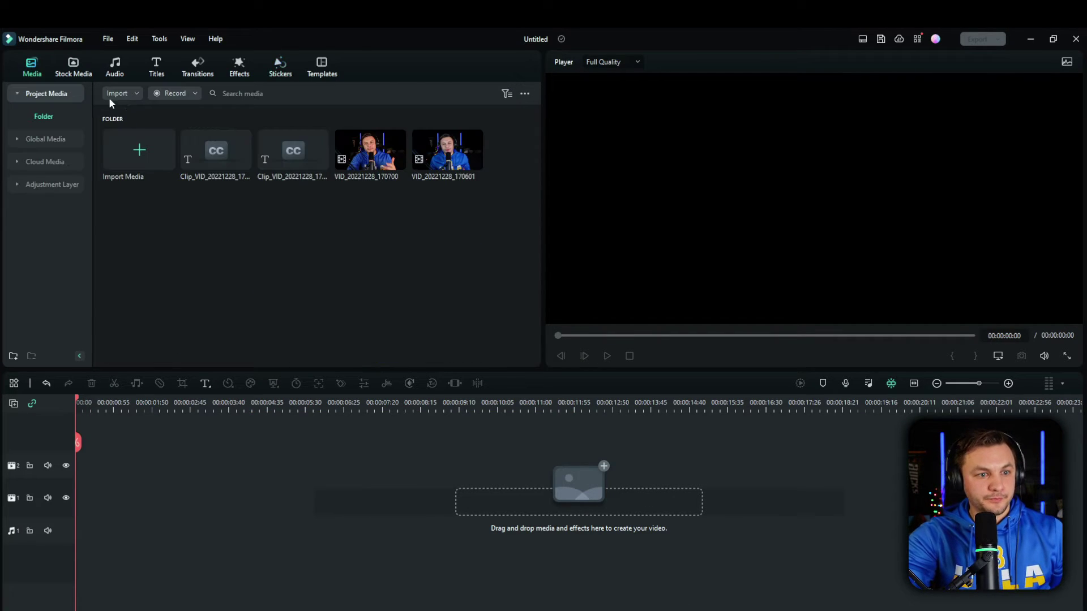
pyautogui.moveTo(354, 150); pyautogui.dragTo(44, 528)
pyautogui.click(477, 383)
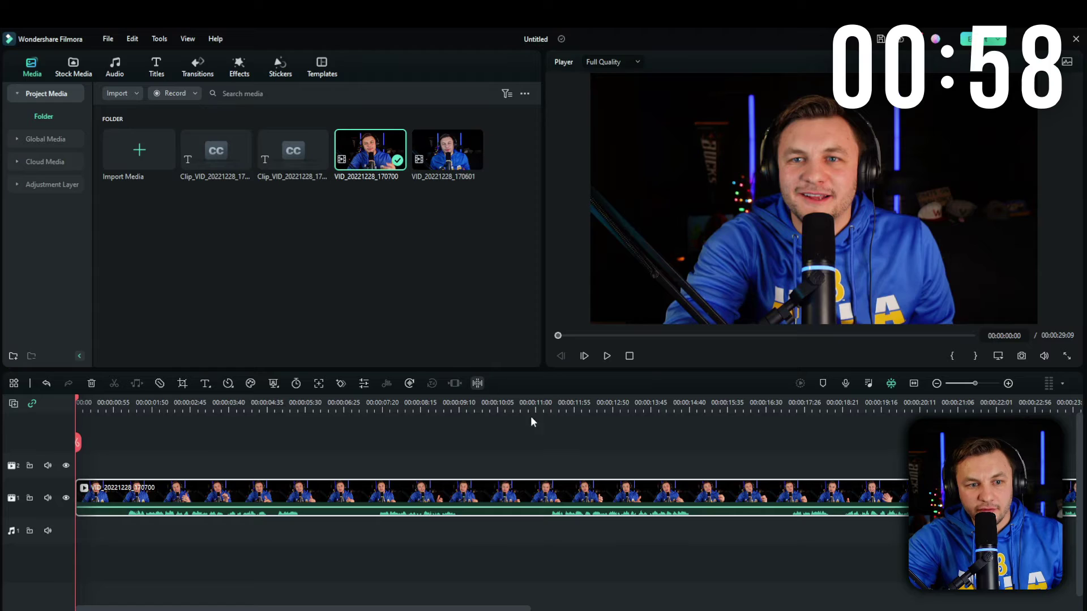
pyautogui.click(721, 173)
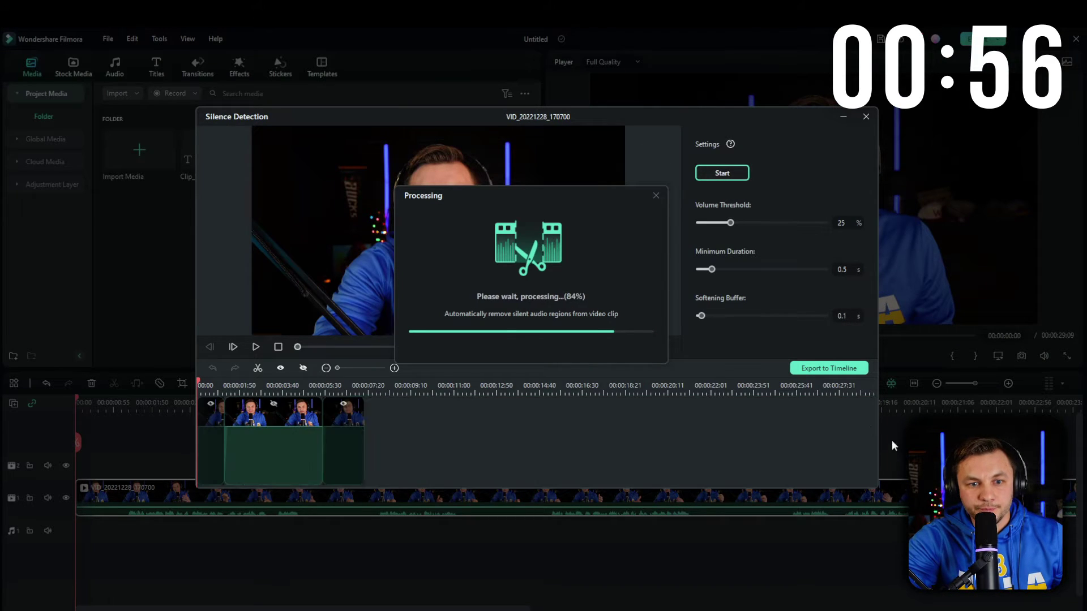
pyautogui.click(829, 367)
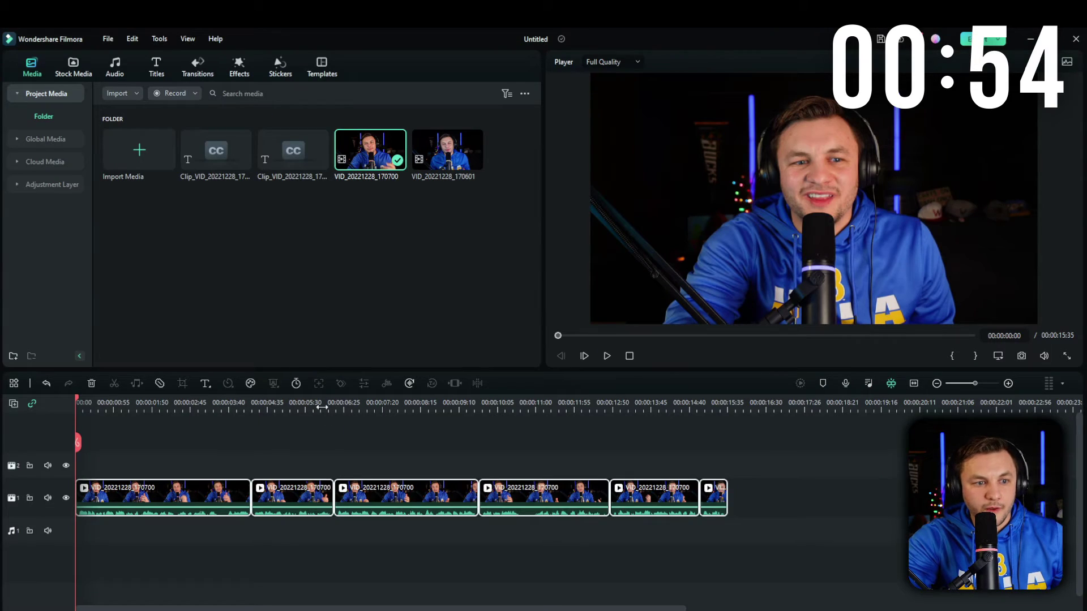
# Step: Generate a subtitle for the second clip on video track 1 with Speech-to-Text, select it, and close the voice-text services list
pyautogui.doubleClick(300, 501)
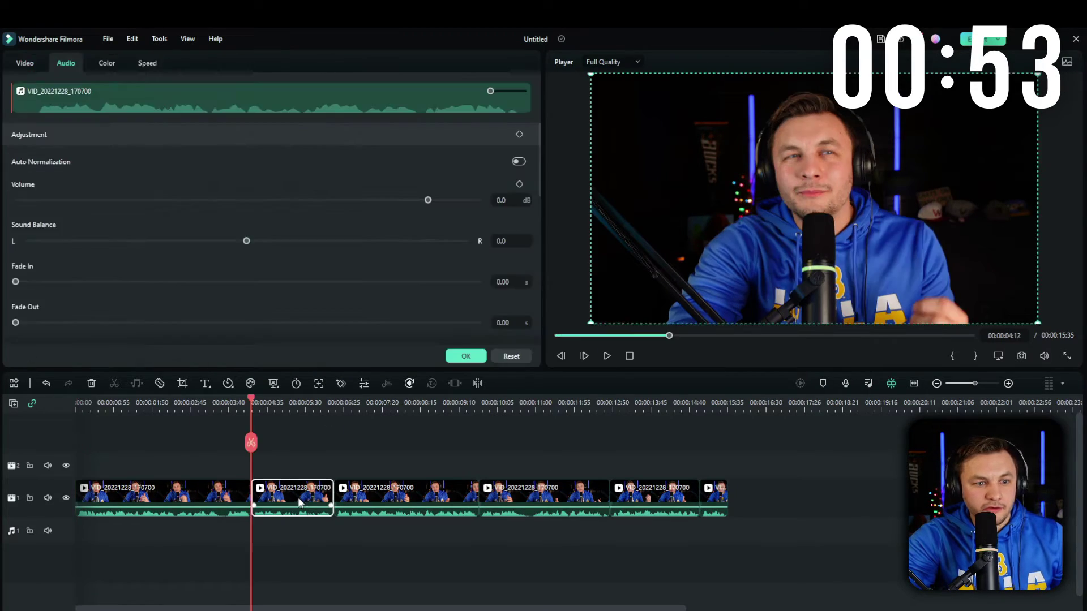
pyautogui.click(409, 383)
pyautogui.click(597, 369)
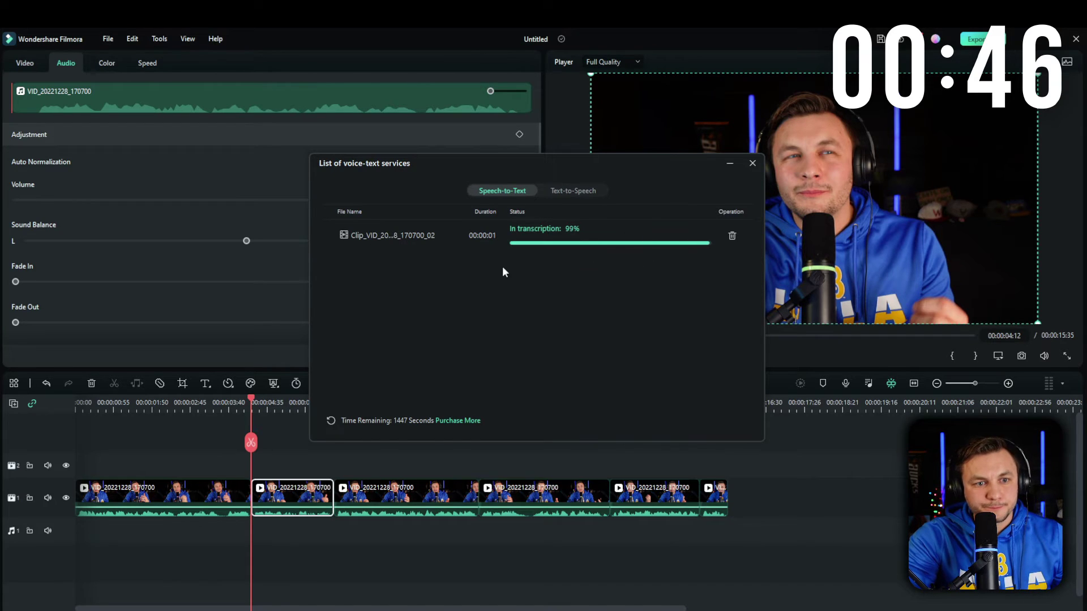
pyautogui.click(301, 443)
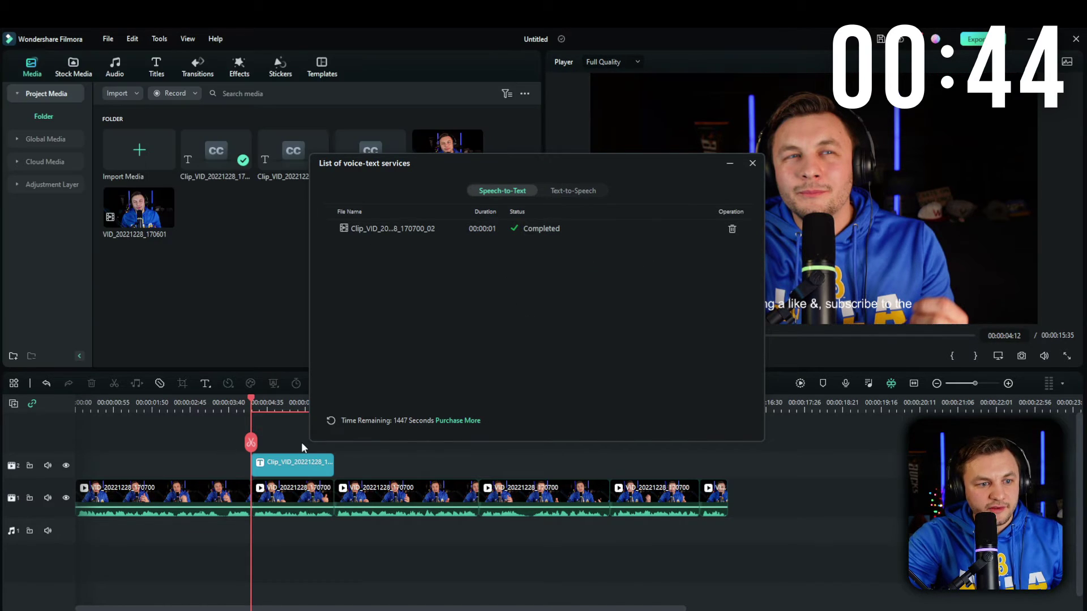
pyautogui.click(300, 462)
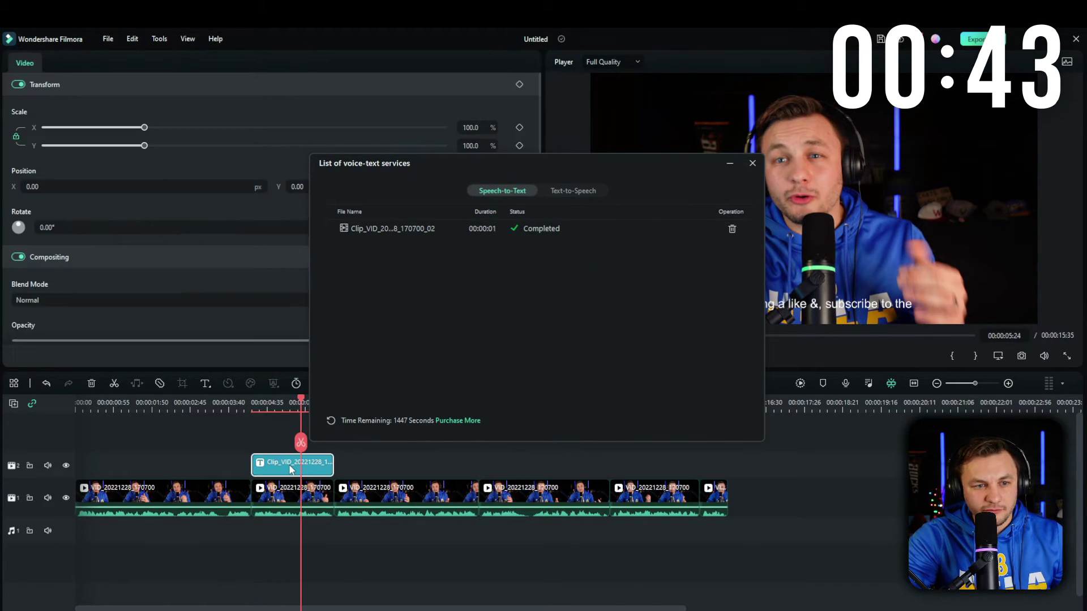
pyautogui.click(753, 163)
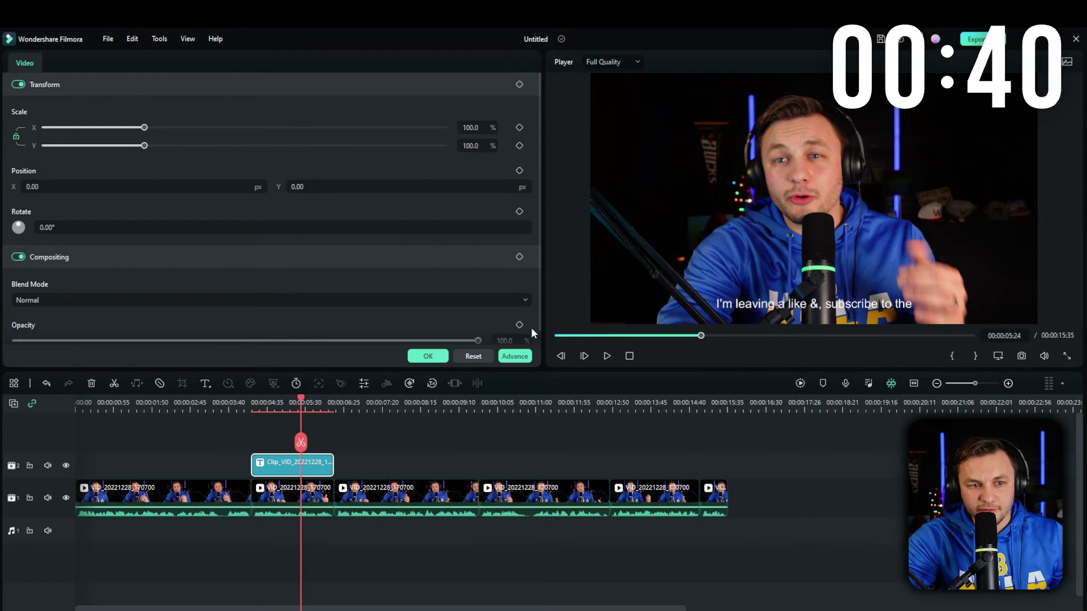
# Step: Open the subtitle's advanced editing and change its text to "BY leaving a like &, subscribe!"
pyautogui.click(515, 355)
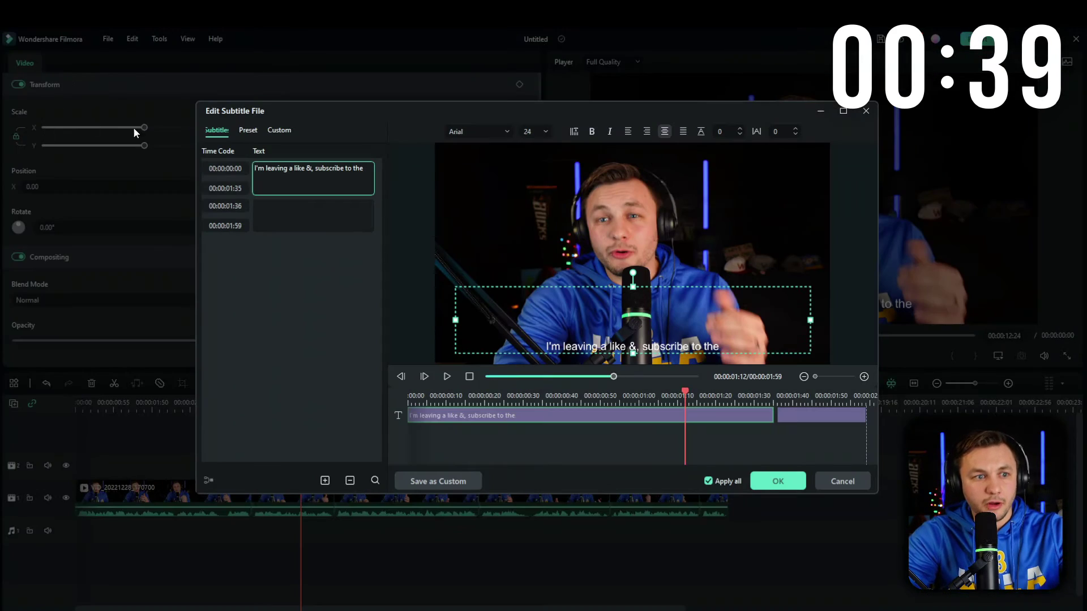
pyautogui.doubleClick(262, 169)
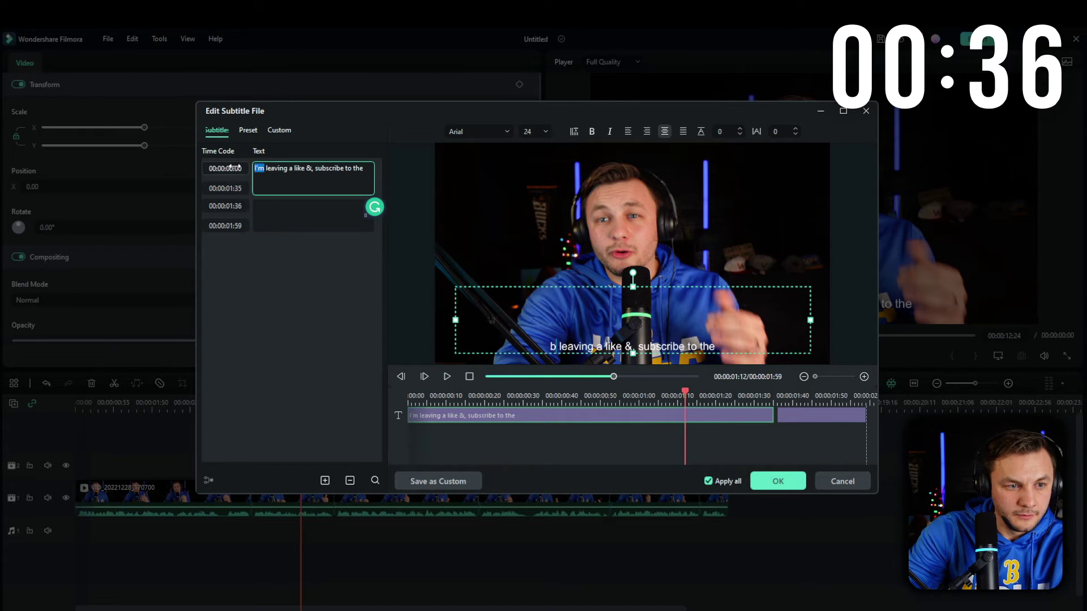
pyautogui.write('b')
pyautogui.write('BY')
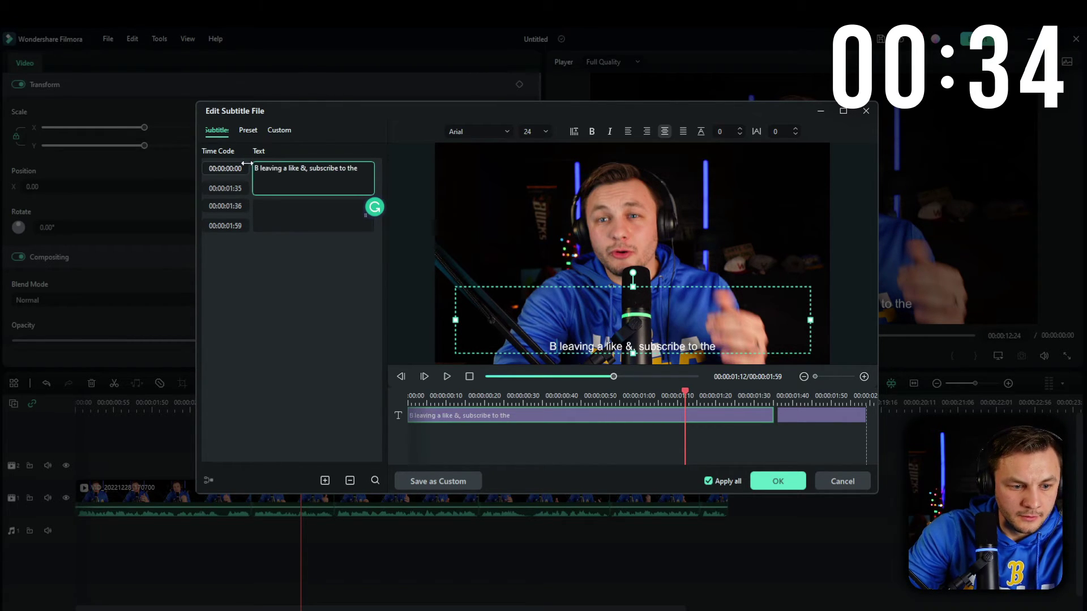
pyautogui.click(363, 169)
pyautogui.press('BackSpace')
pyautogui.press('BackSpace')
pyautogui.press('BackSpace')
pyautogui.press('BackSpace')
pyautogui.press('BackSpace')
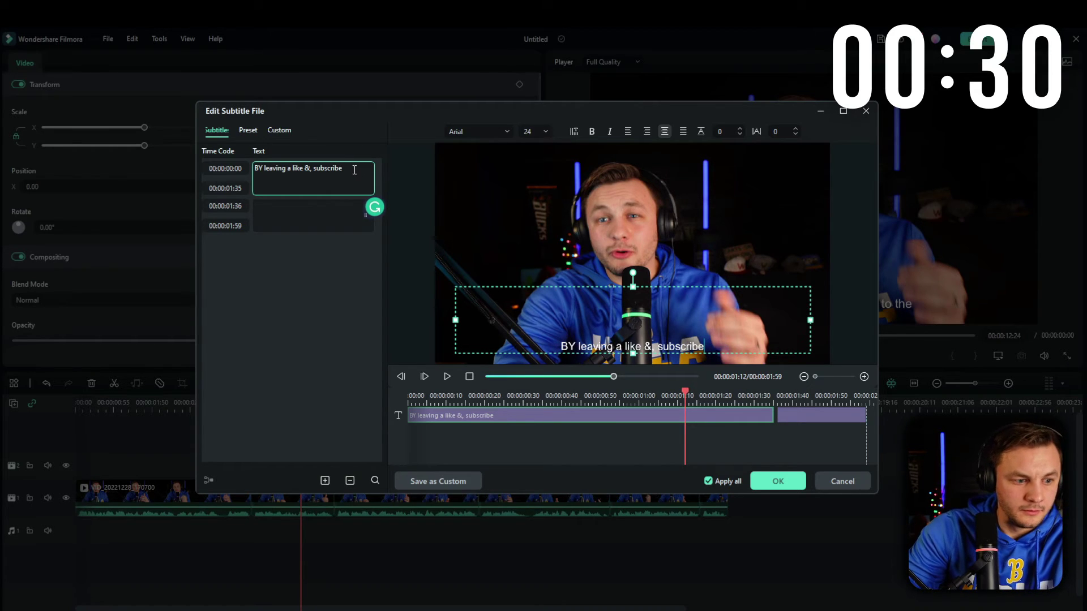
pyautogui.write('!')
# Step: Format the subtitle at font size 36 in bold with the preset Text style 8, and save the subtitle edits
pyautogui.click(538, 131)
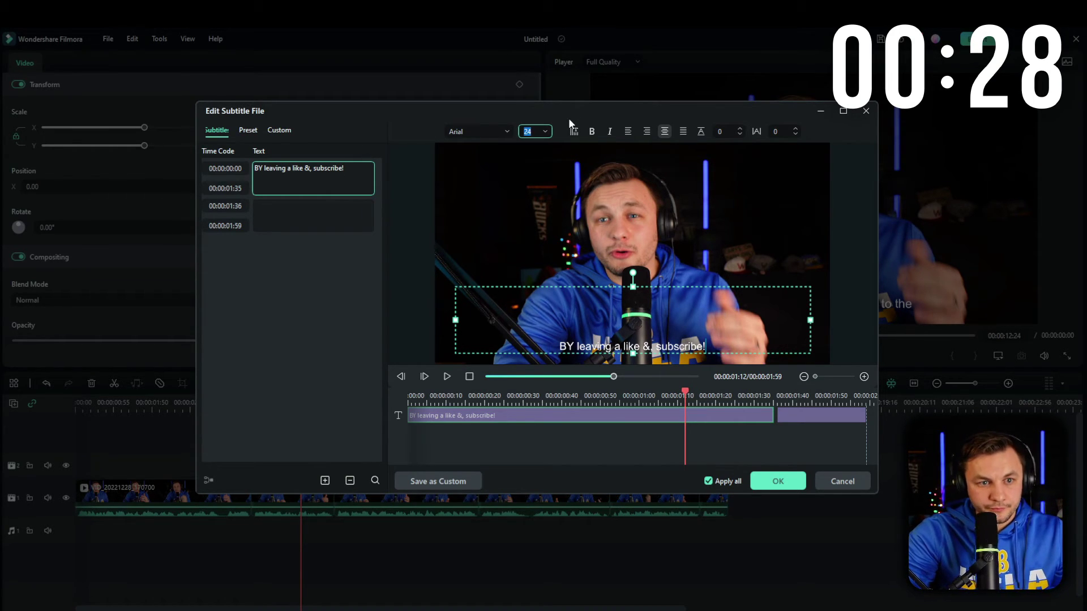
pyautogui.click(545, 131)
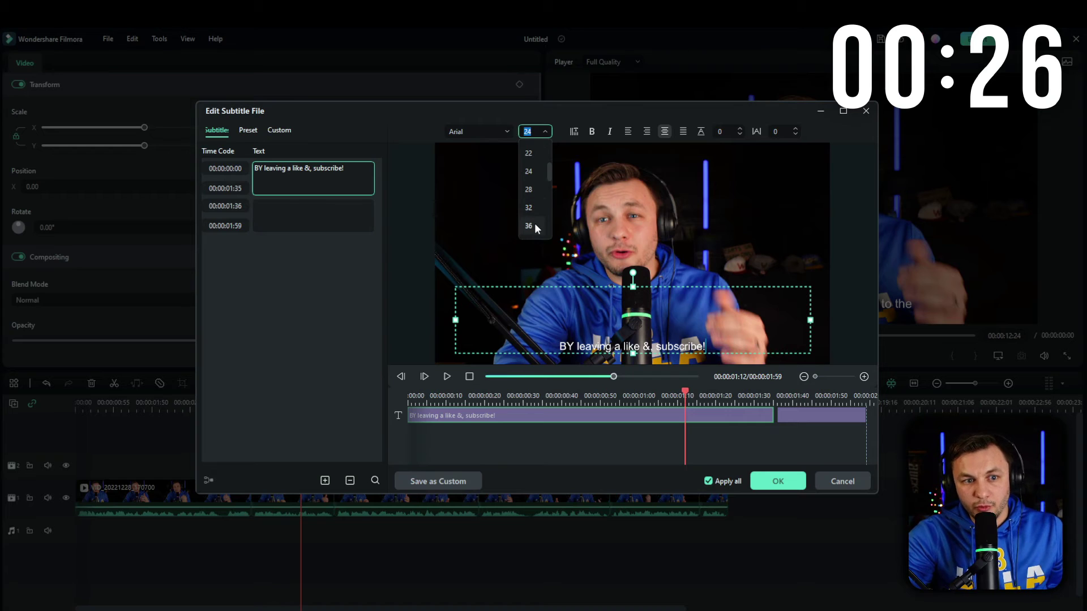
pyautogui.click(529, 225)
pyautogui.click(590, 132)
pyautogui.click(249, 131)
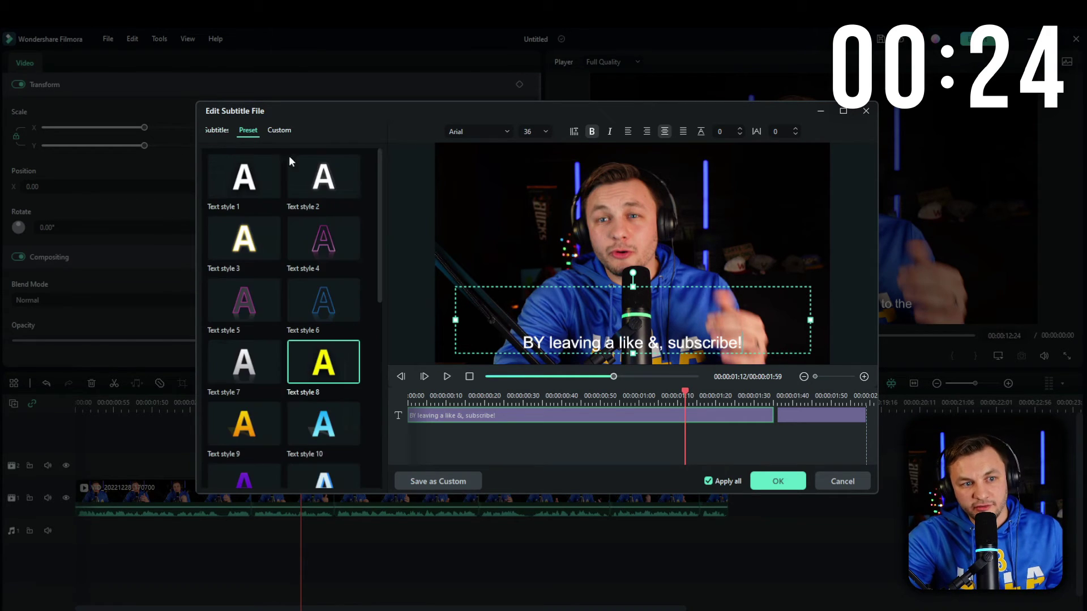
pyautogui.click(310, 346)
pyautogui.click(776, 480)
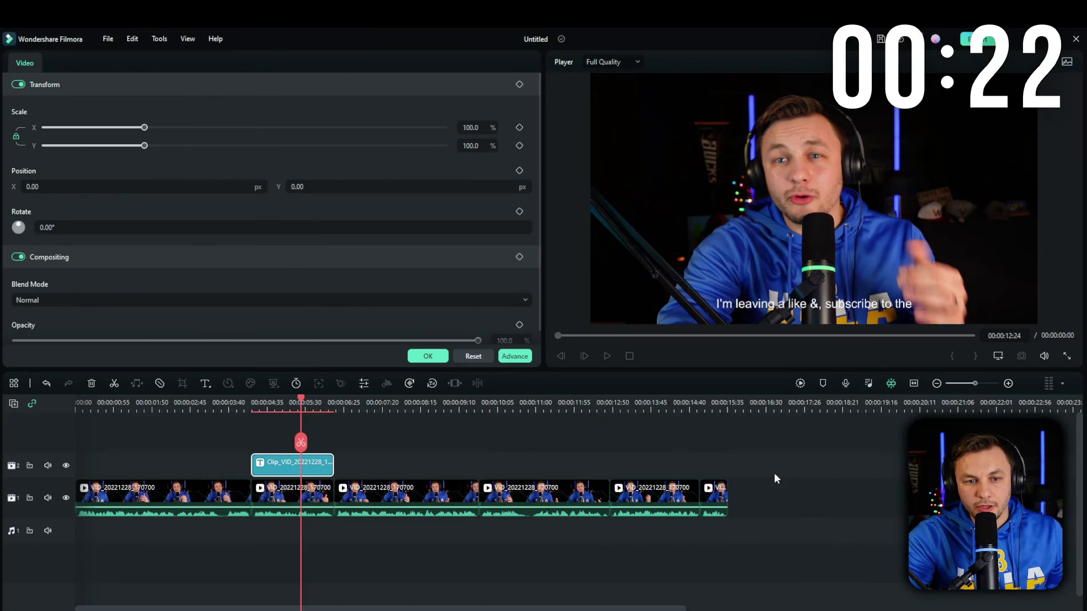
# Step: Apply a Pan & Zoom to the first clip on video track 1, shrinking the end frame around the speaker's face
pyautogui.click(143, 493)
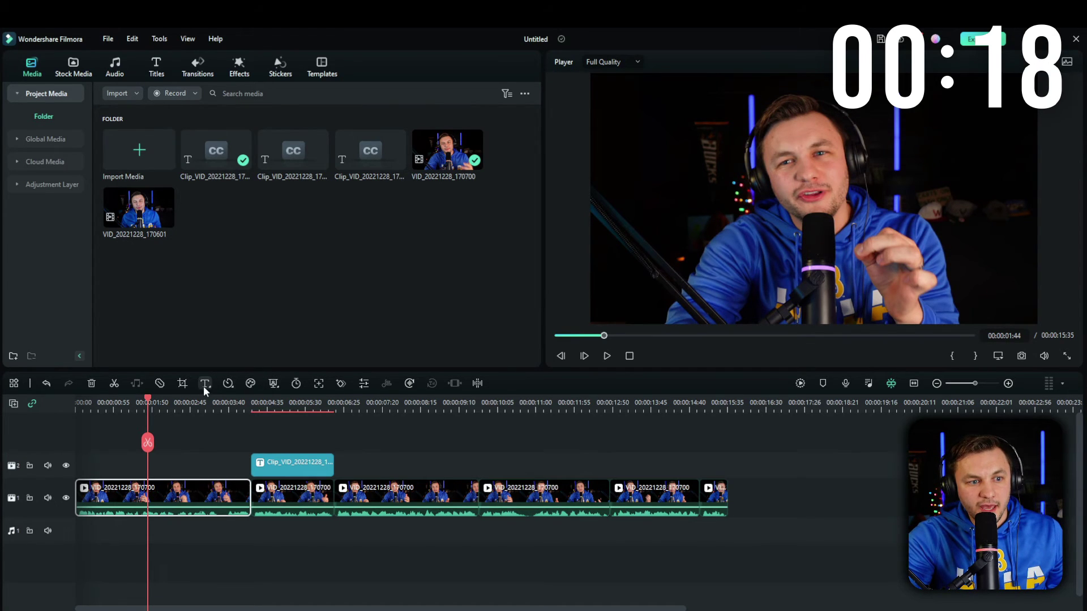
pyautogui.click(182, 383)
pyautogui.click(280, 134)
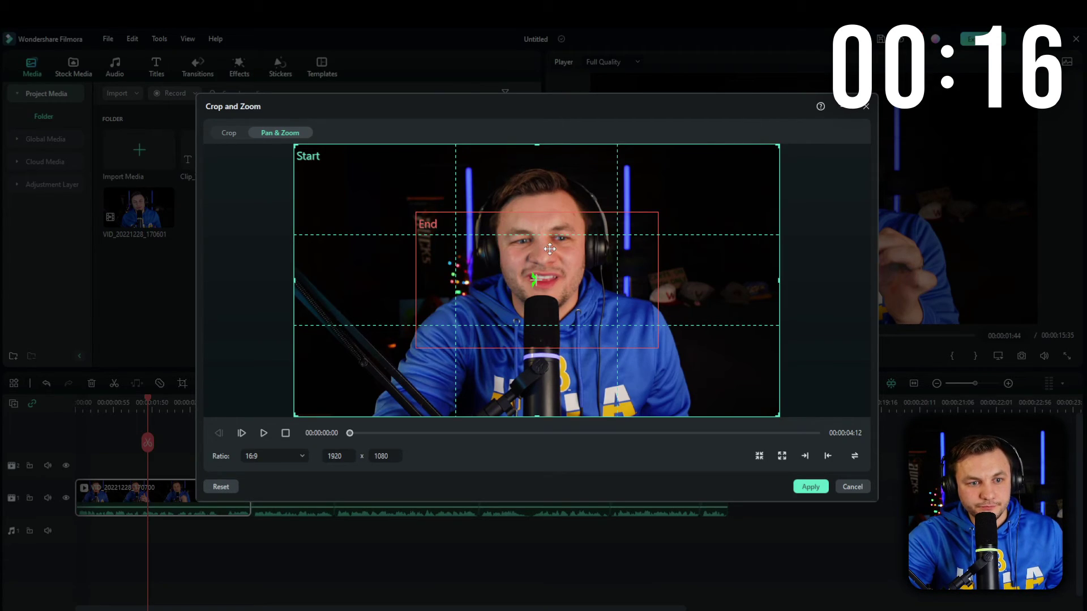
pyautogui.click(643, 219)
pyautogui.moveTo(657, 213); pyautogui.dragTo(607, 221)
pyautogui.click(811, 486)
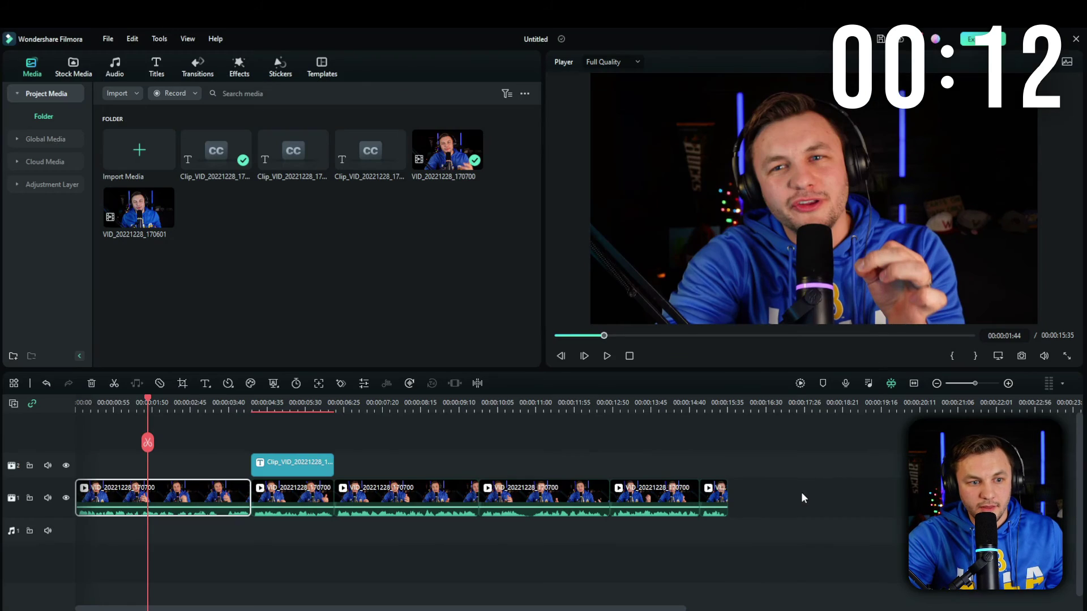
# Step: Add the Channel Subscribe Pack Element 15 sticker to video track 2 at about 9 seconds and shrink it in the preview frame
pyautogui.click(281, 64)
pyautogui.moveTo(226, 156); pyautogui.dragTo(445, 465)
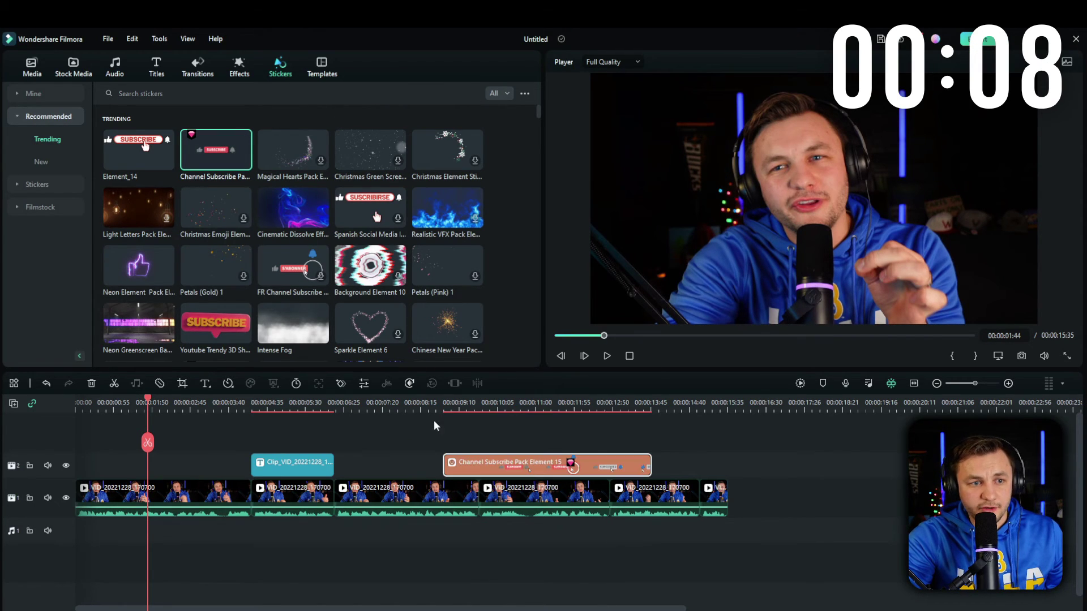
pyautogui.click(527, 409)
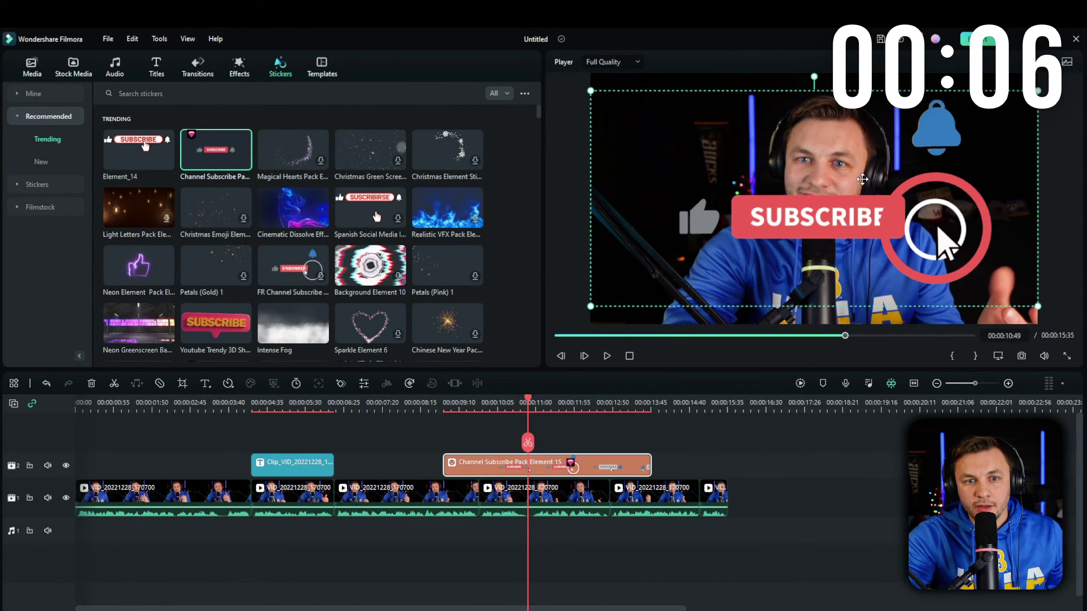
pyautogui.moveTo(591, 92); pyautogui.dragTo(691, 212)
pyautogui.click(840, 491)
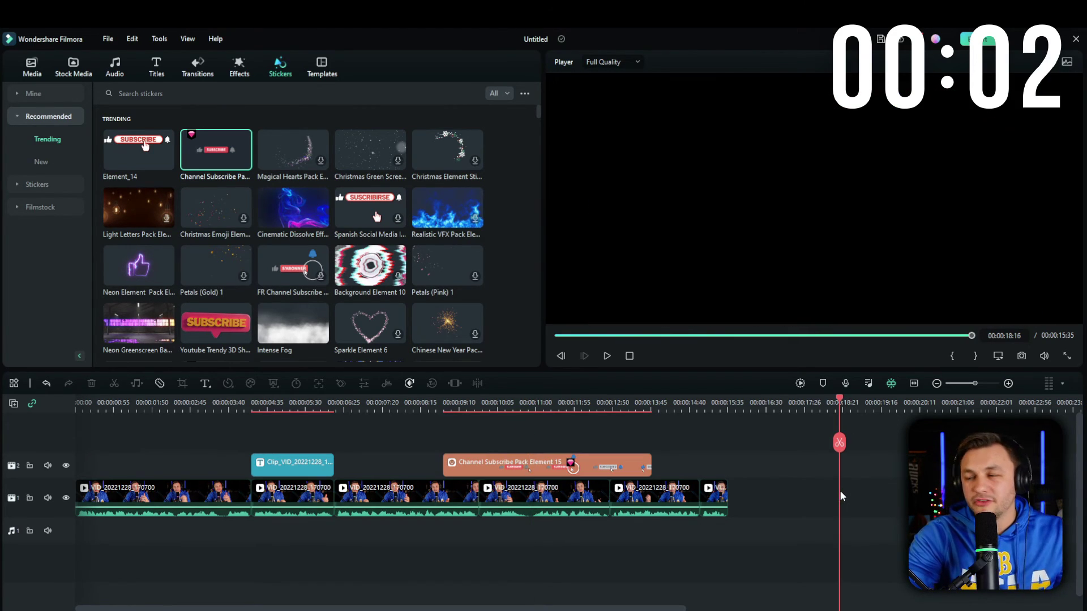